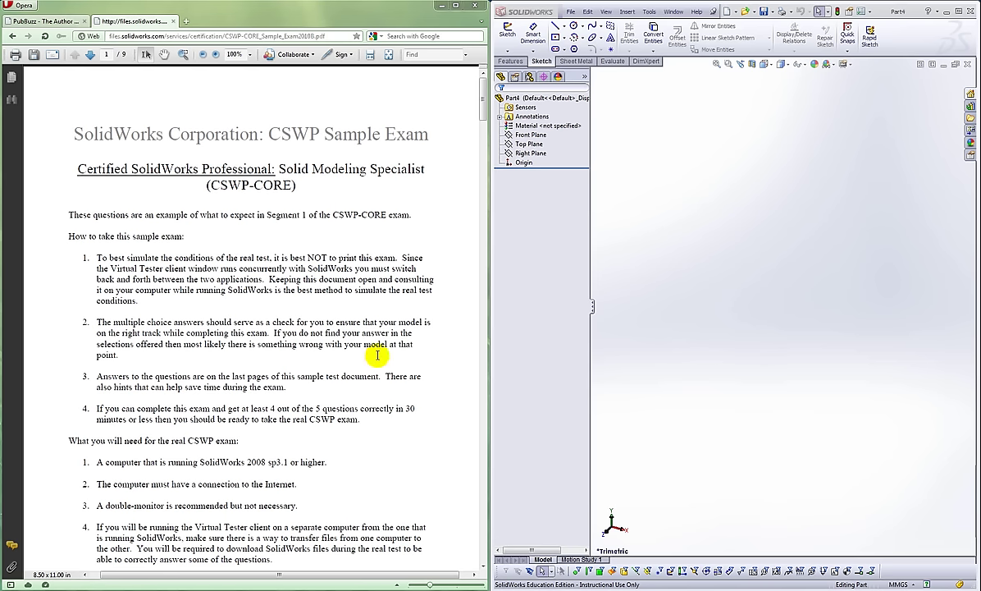
# Scroll the exam PDF past the part drawings to page 3's Stage 1 parameter list
pyautogui.scroll(-5, 408, 452)
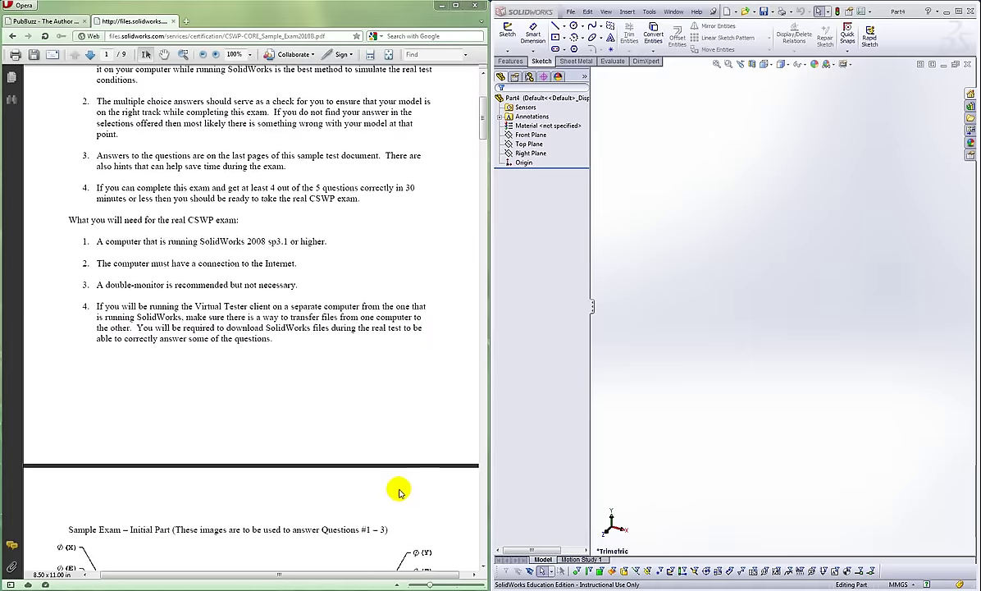
pyautogui.scroll(-8, 401, 500)
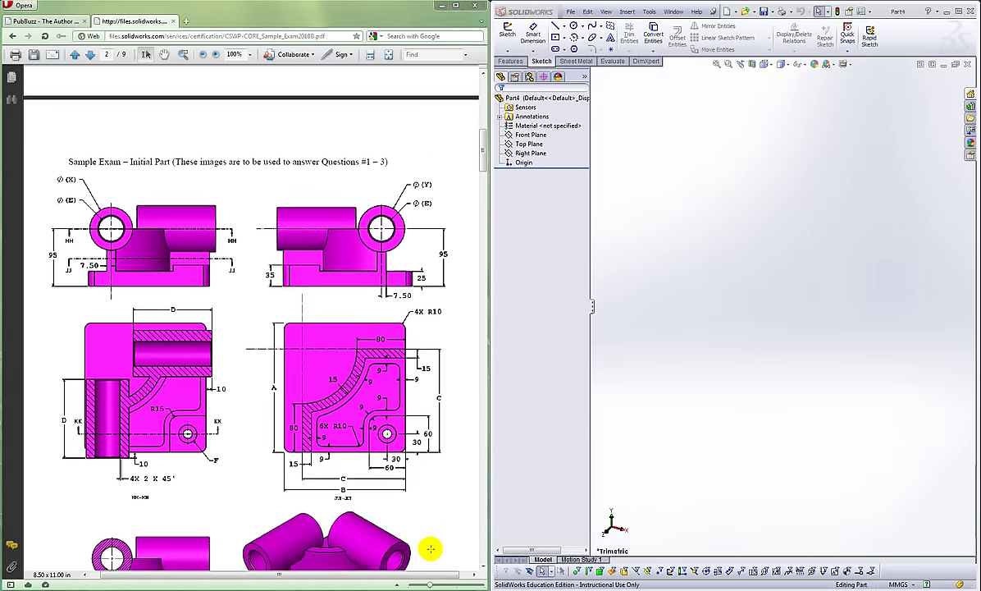
pyautogui.scroll(-1, 433, 550)
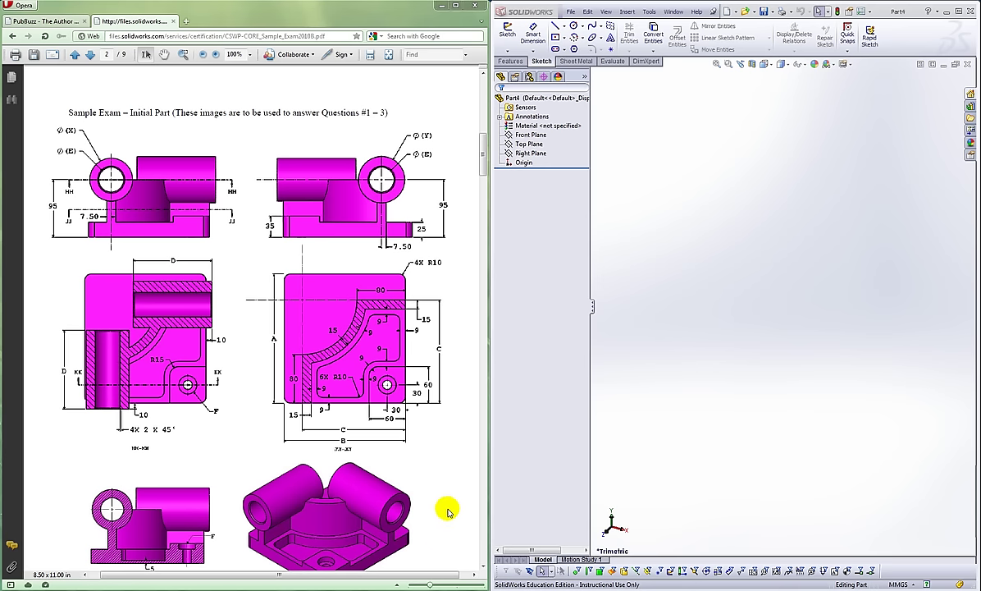
pyautogui.scroll(-1, 443, 493)
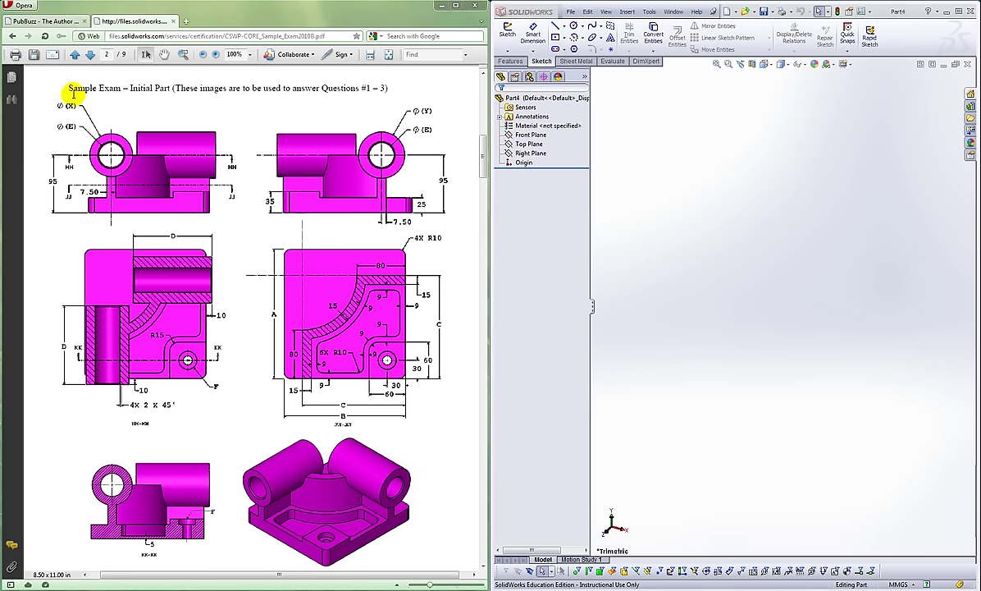
pyautogui.click(99, 146)
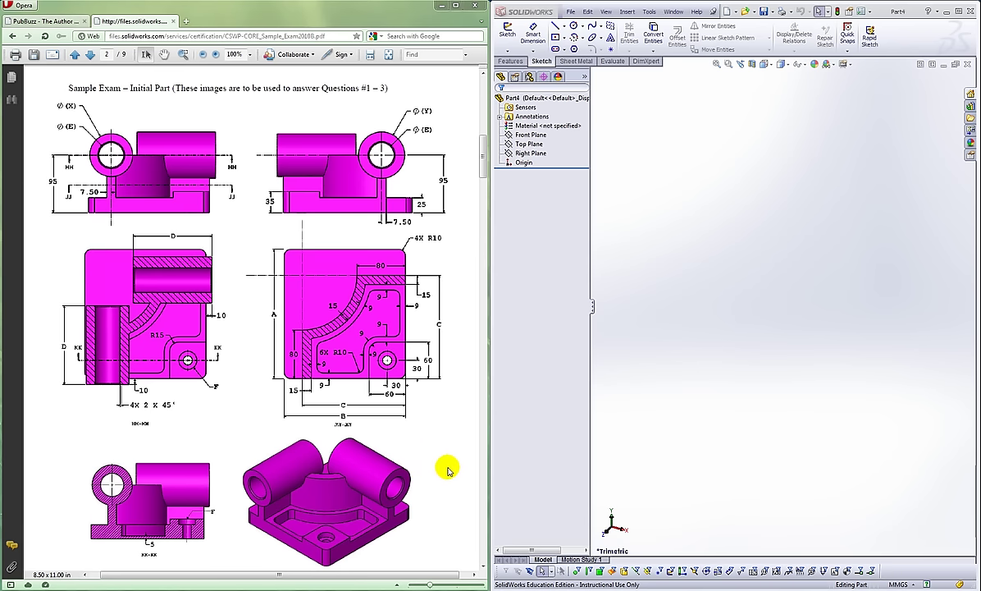
pyautogui.scroll(-3, 447, 472)
pyautogui.scroll(-7, 443, 480)
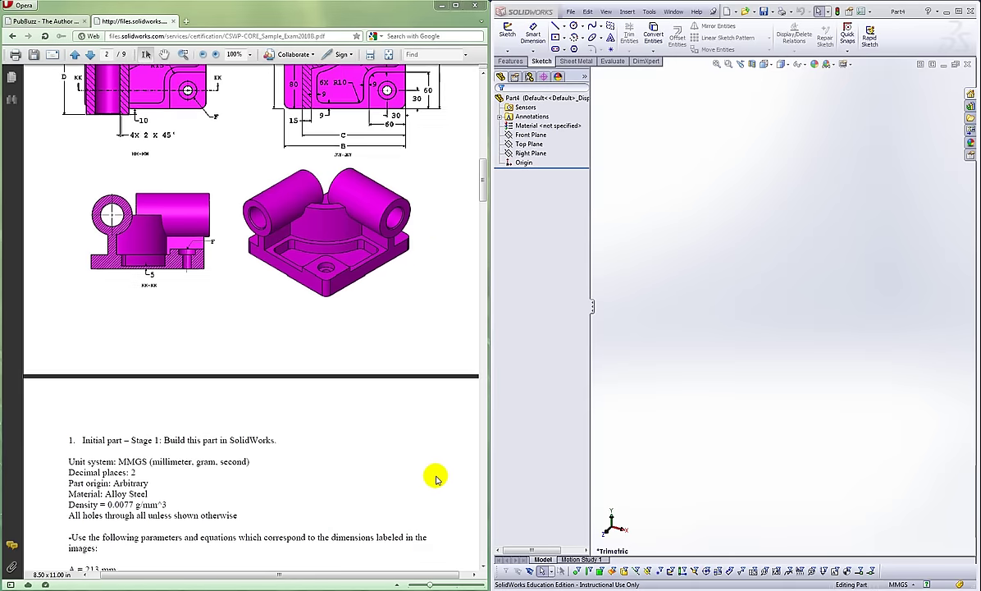
pyautogui.scroll(-5, 428, 478)
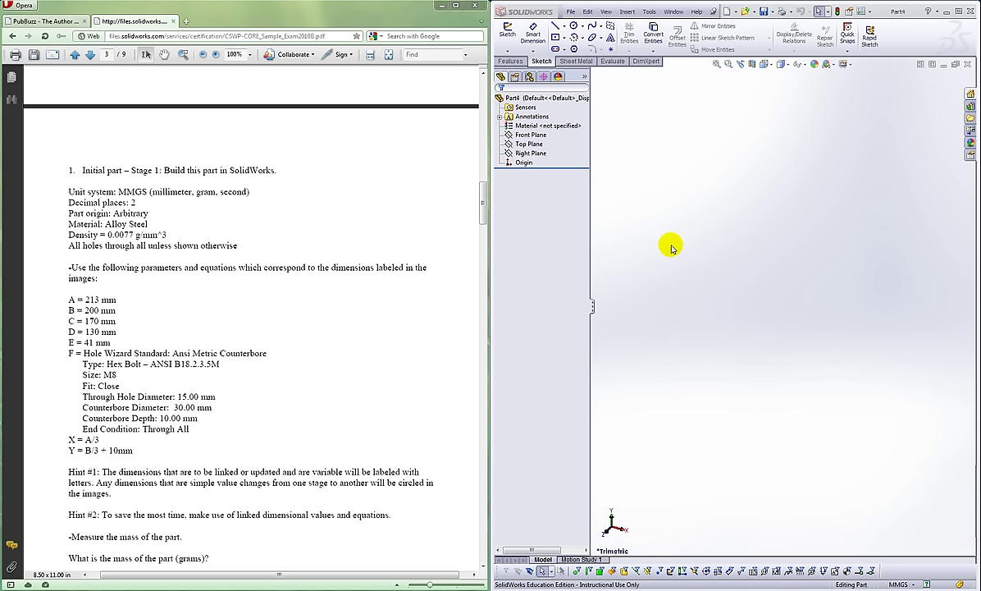
# Open Tools > Equations and enter global variable a with value 213
pyautogui.click(916, 584)
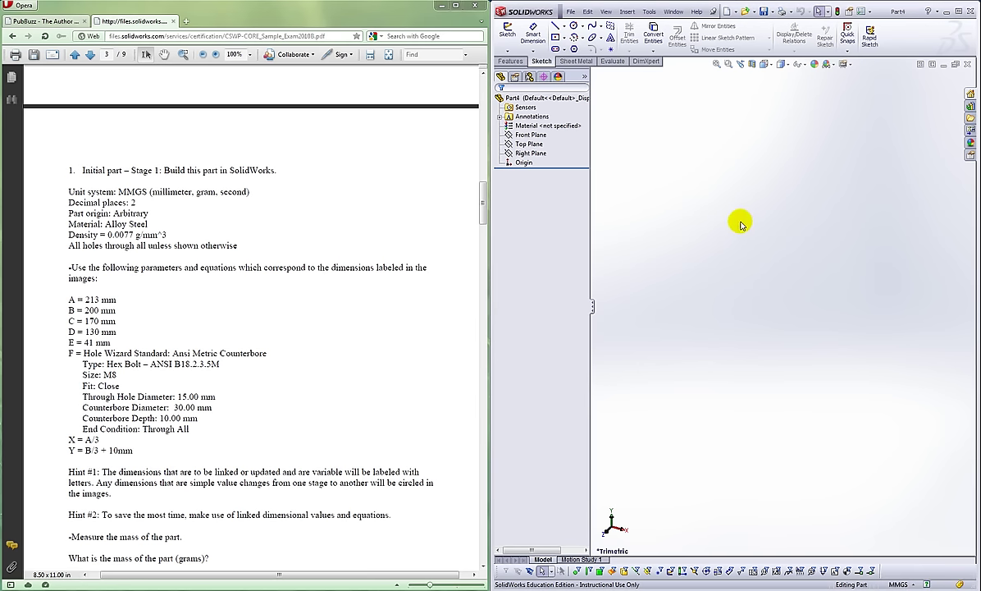
pyautogui.click(649, 12)
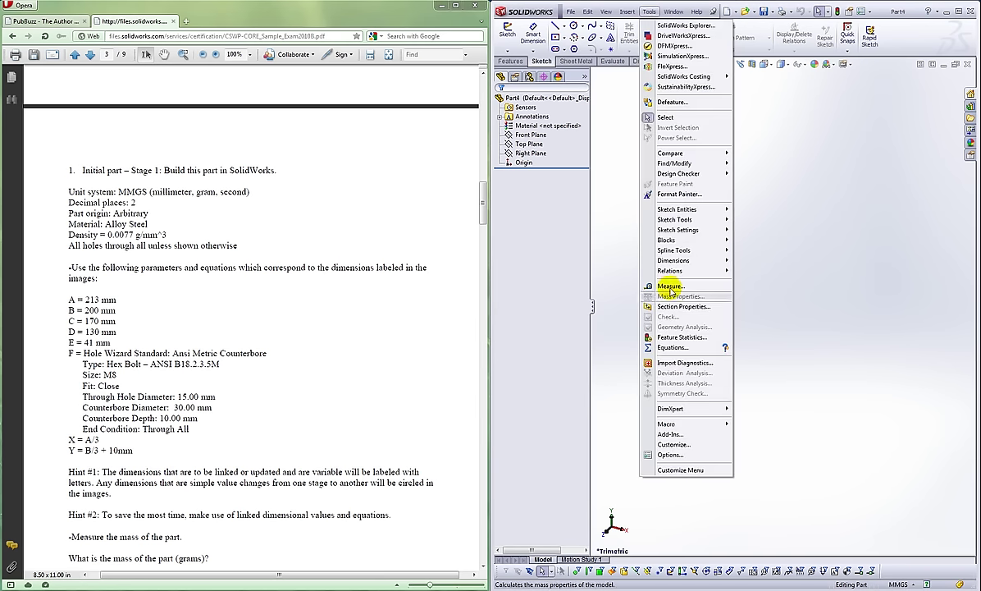
pyautogui.click(670, 348)
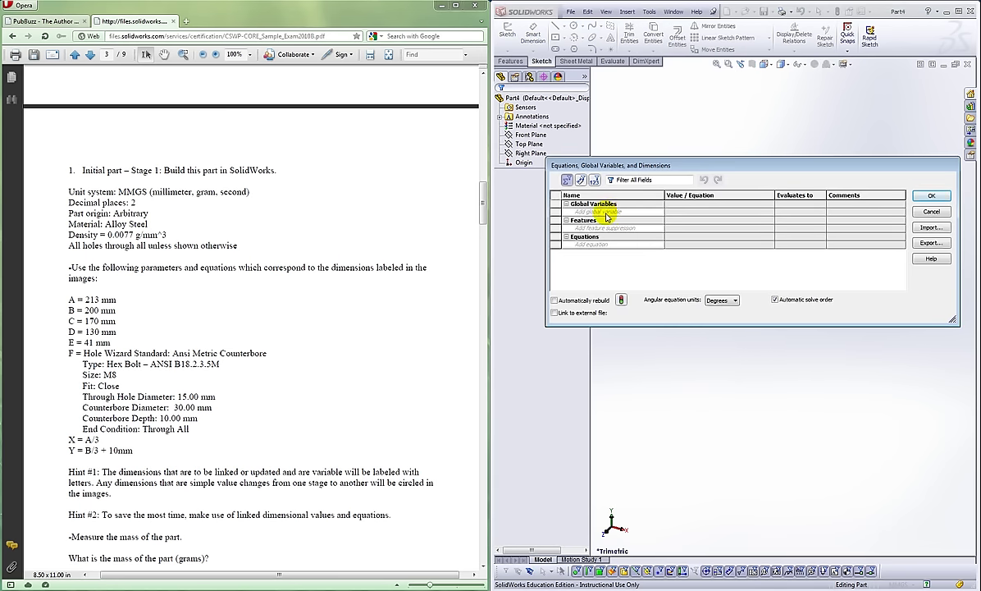
pyautogui.click(605, 212)
pyautogui.write('a')
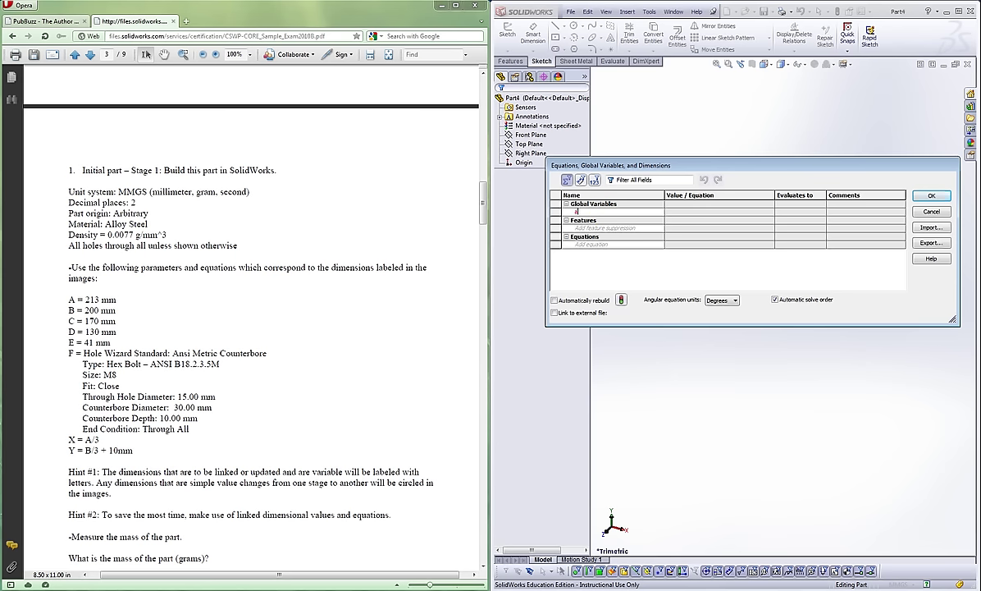
pyautogui.press('Tab')
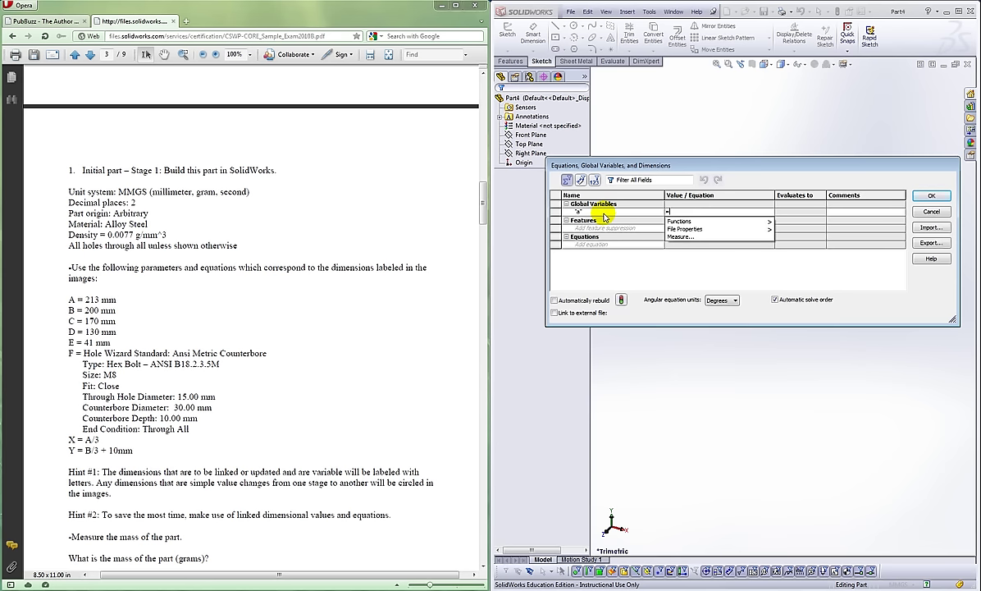
pyautogui.write('213')
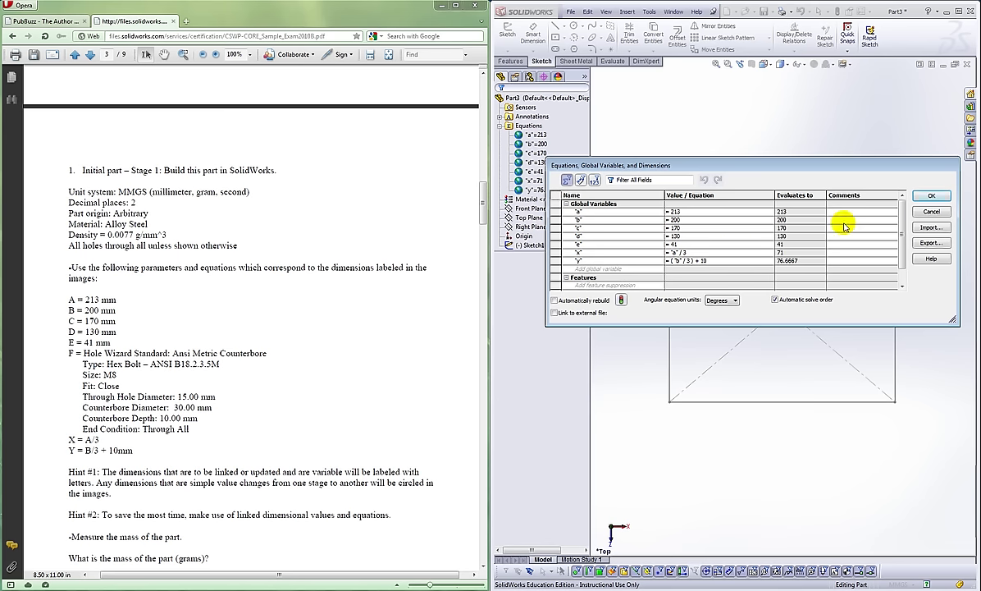
# Close the equations editor and edit Sketch1
pyautogui.click(931, 195)
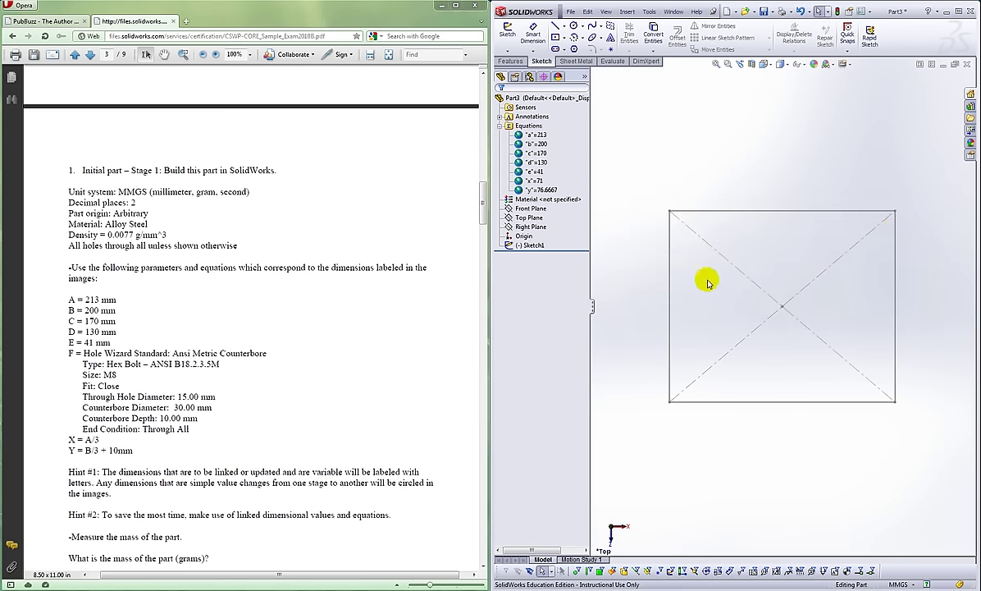
pyautogui.rightClick(529, 244)
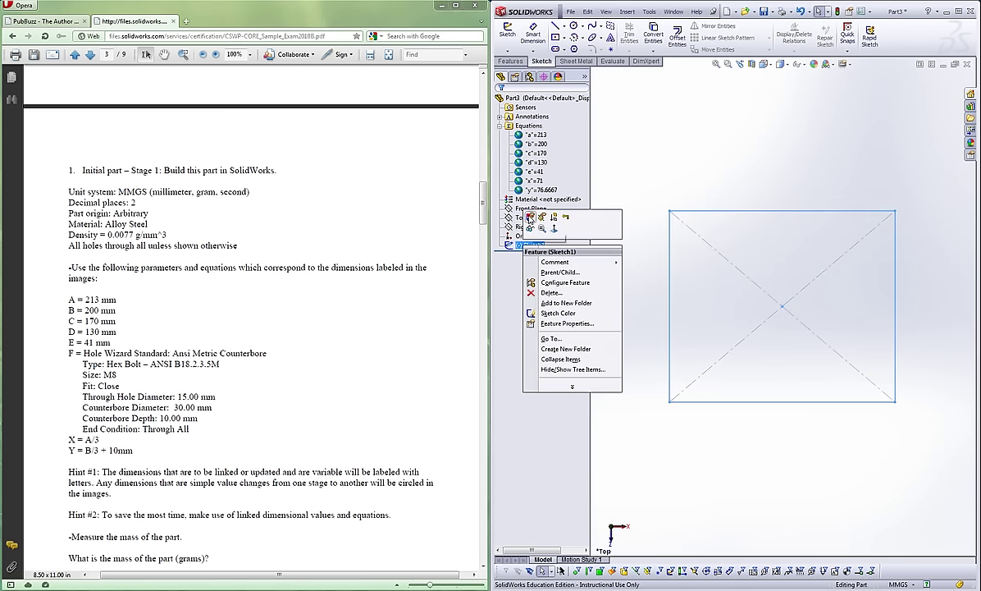
pyautogui.click(531, 218)
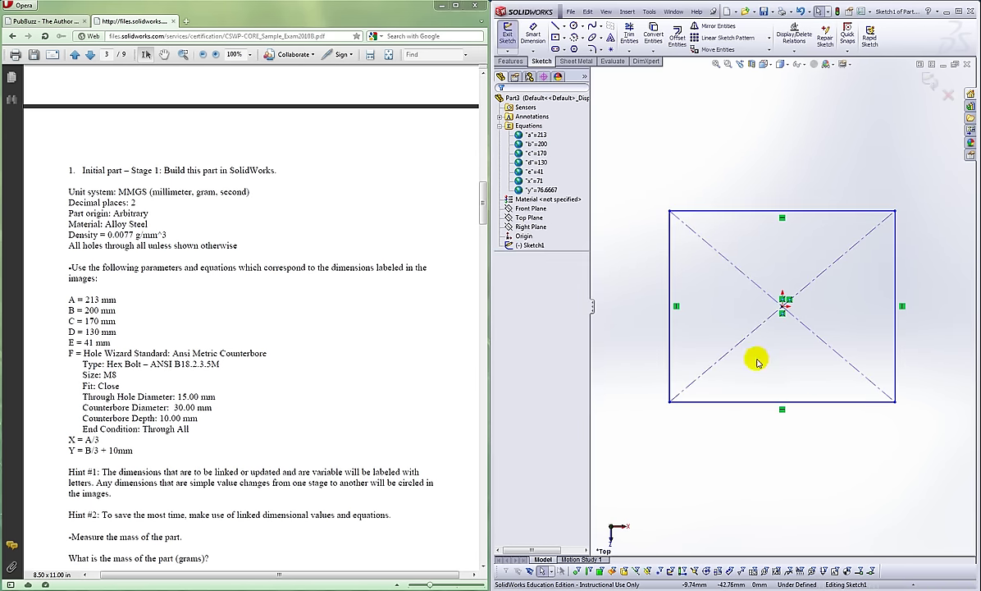
# Dimension the rectangle's width with the equation =b, giving 200
pyautogui.click(530, 34)
pyautogui.click(671, 250)
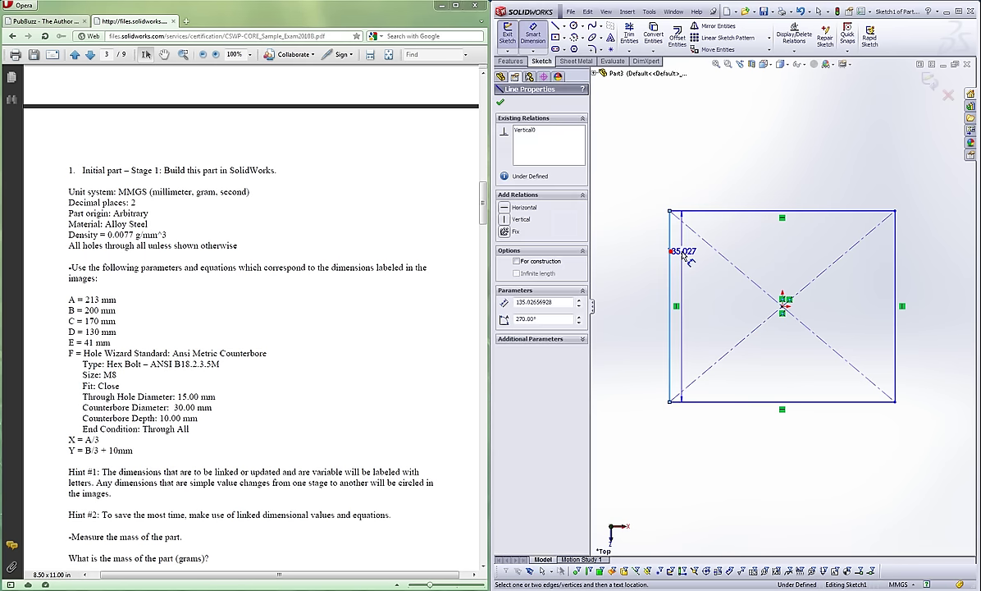
pyautogui.click(897, 275)
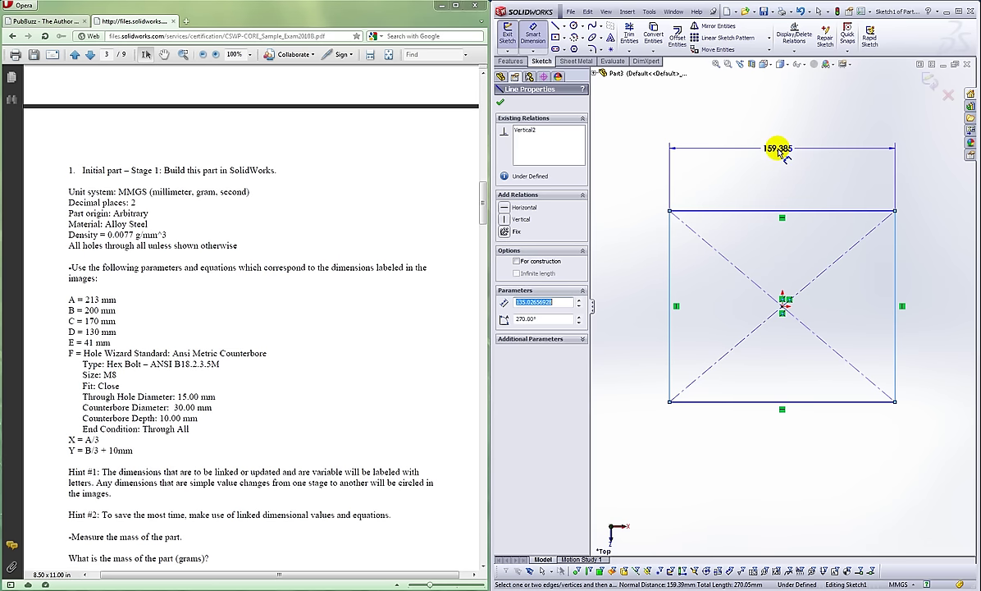
pyautogui.click(777, 151)
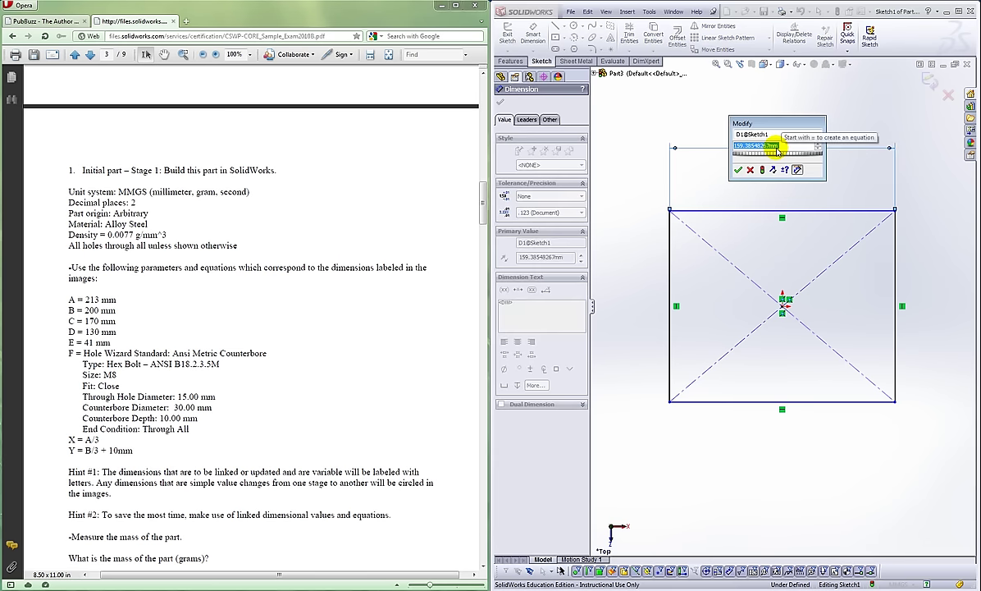
pyautogui.write('=')
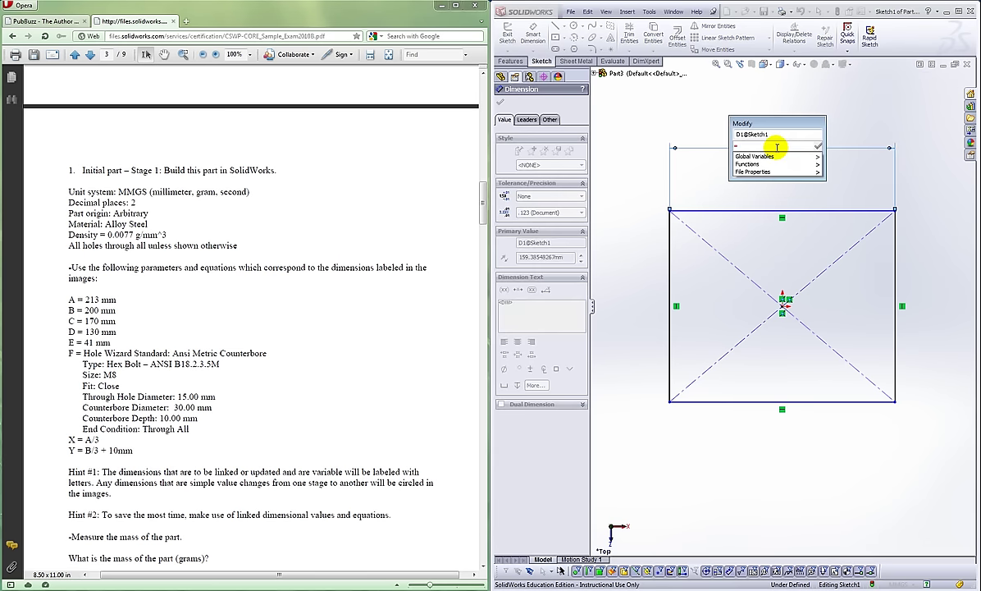
pyautogui.moveTo(783, 156)
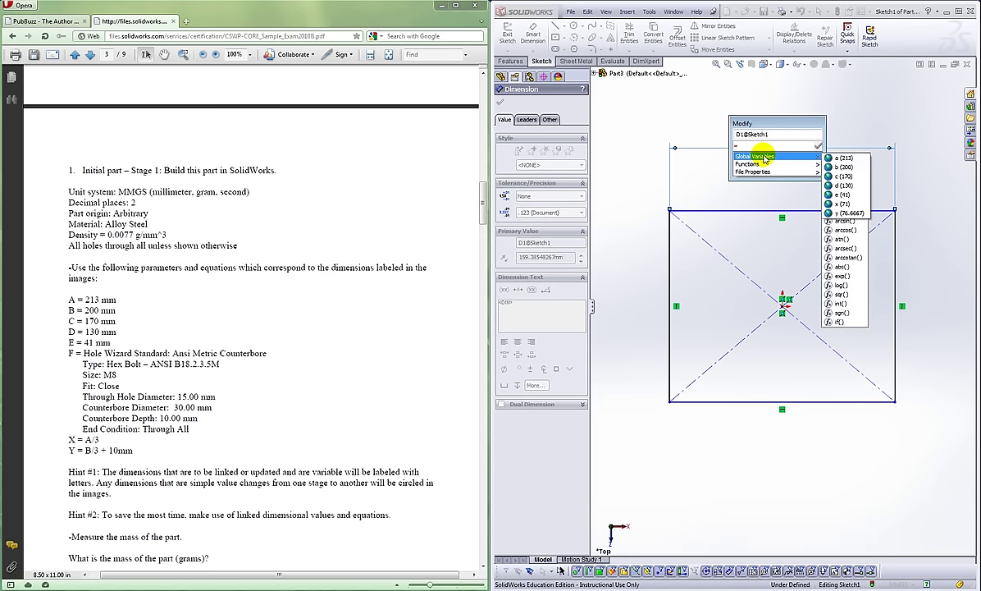
pyautogui.click(845, 157)
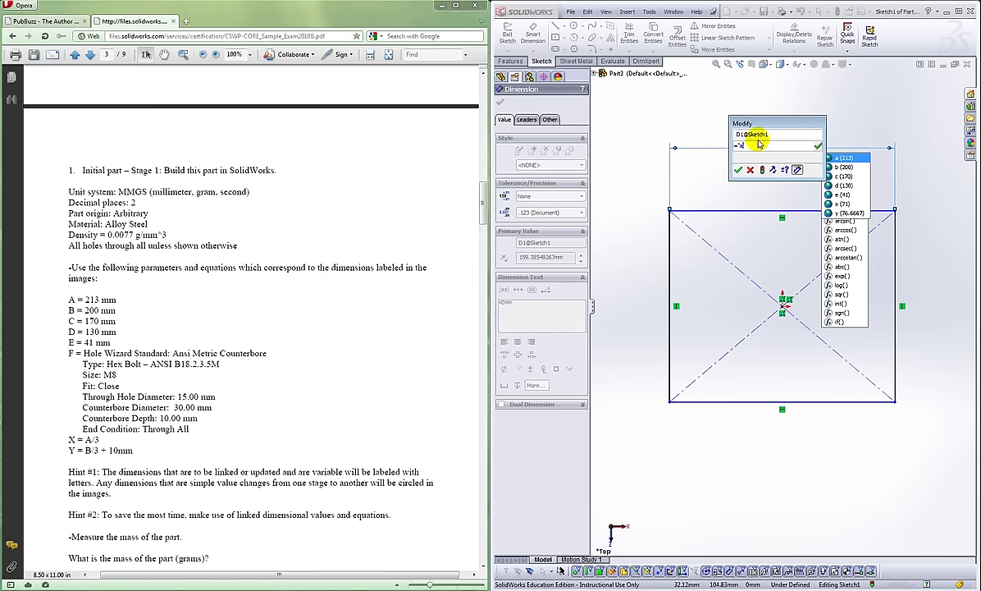
pyautogui.write('b')
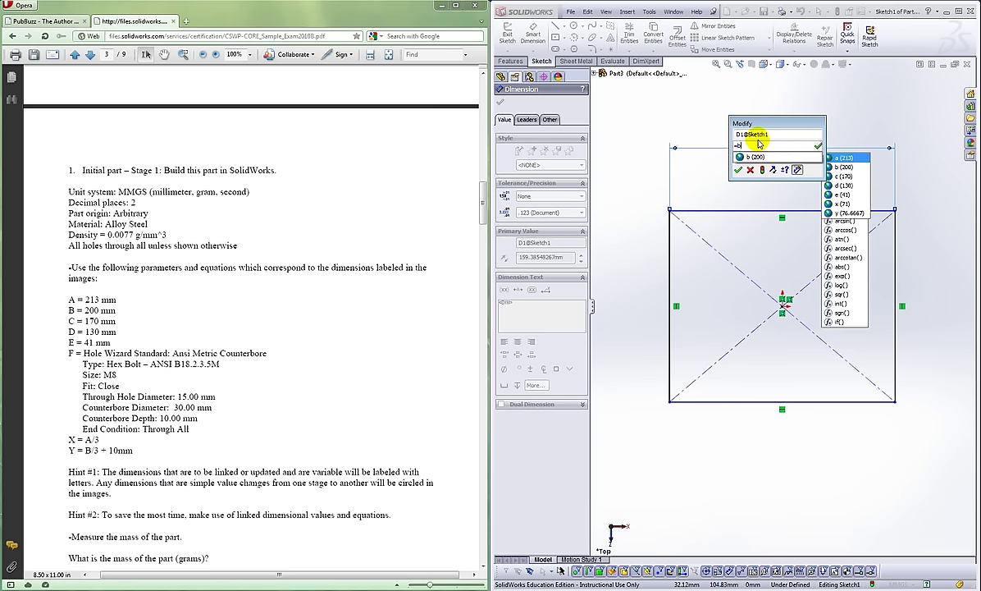
pyautogui.click(818, 146)
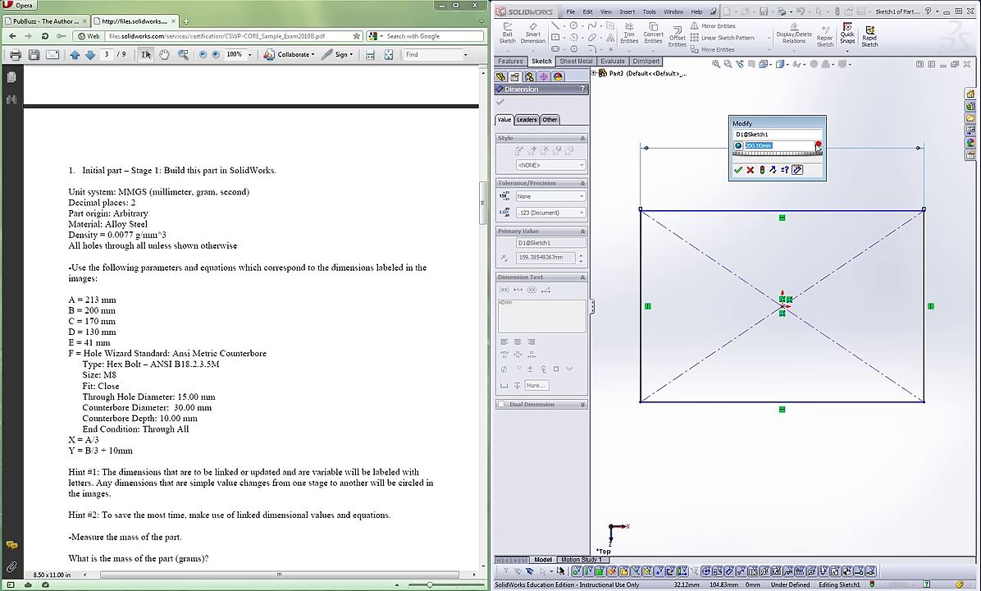
pyautogui.click(737, 170)
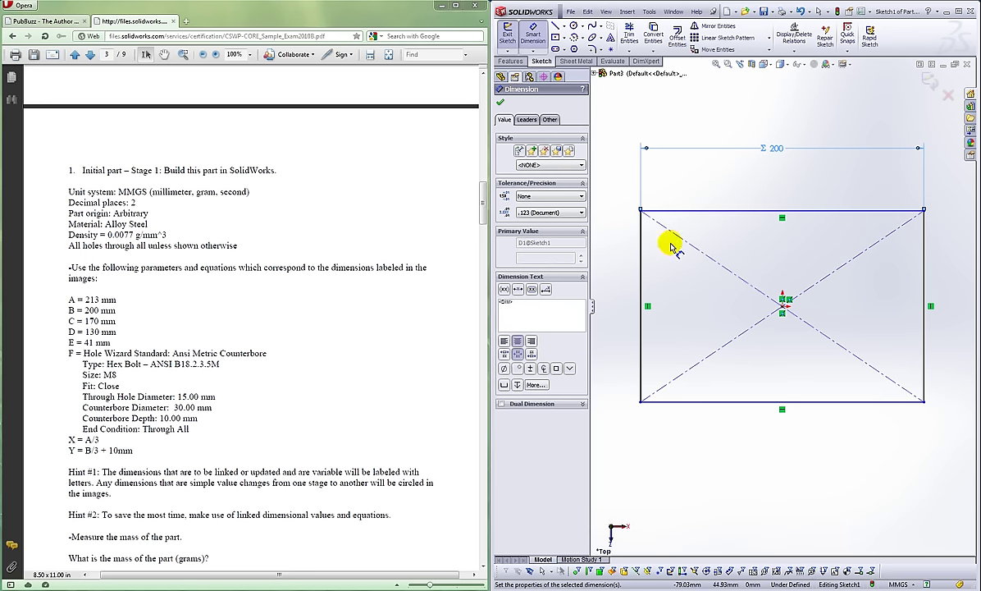
# Dimension the rectangle's height with the equation =a, giving 213
pyautogui.click(663, 211)
pyautogui.click(668, 401)
pyautogui.click(619, 310)
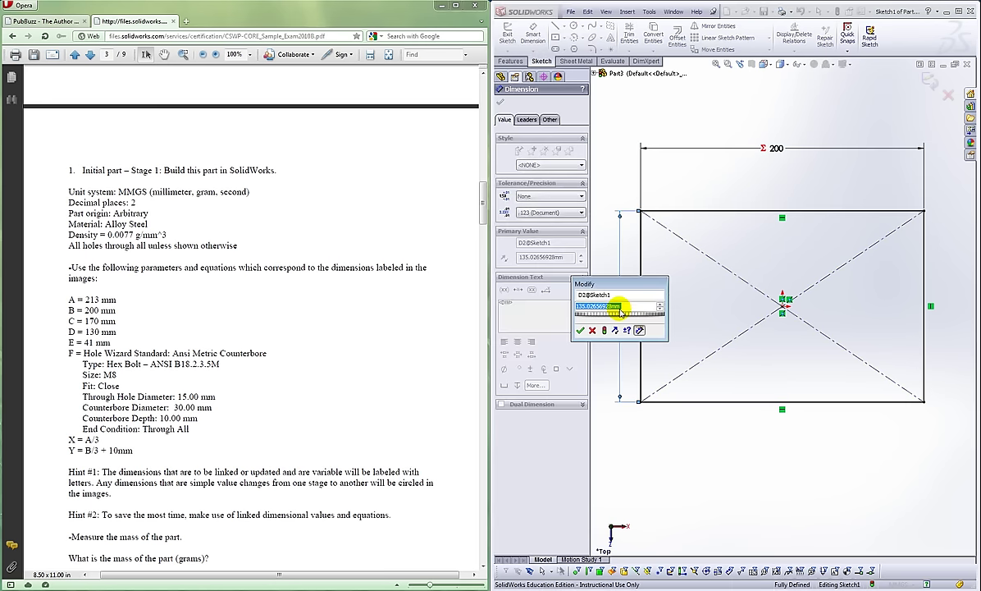
pyautogui.write('=')
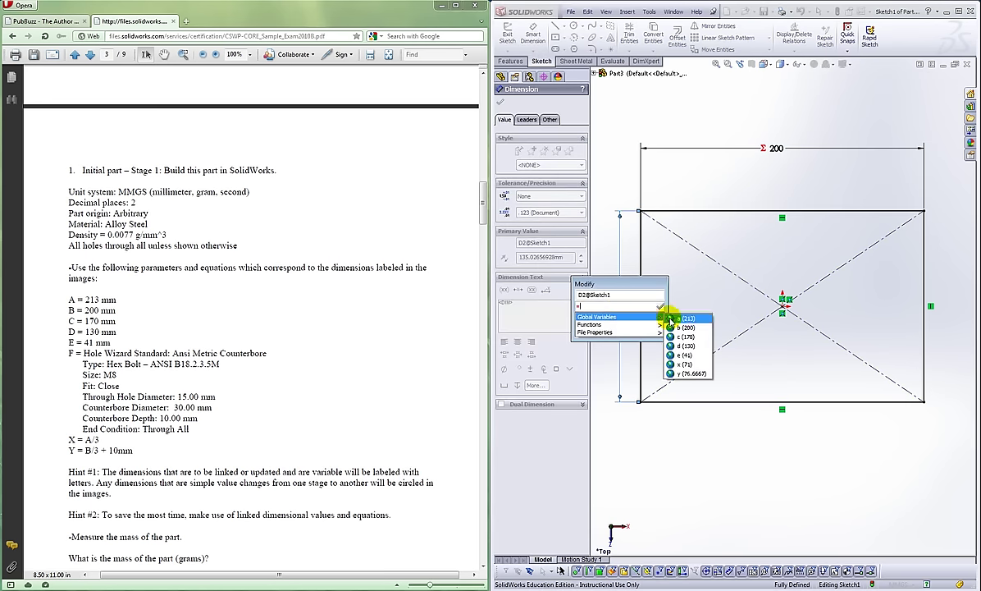
pyautogui.click(677, 328)
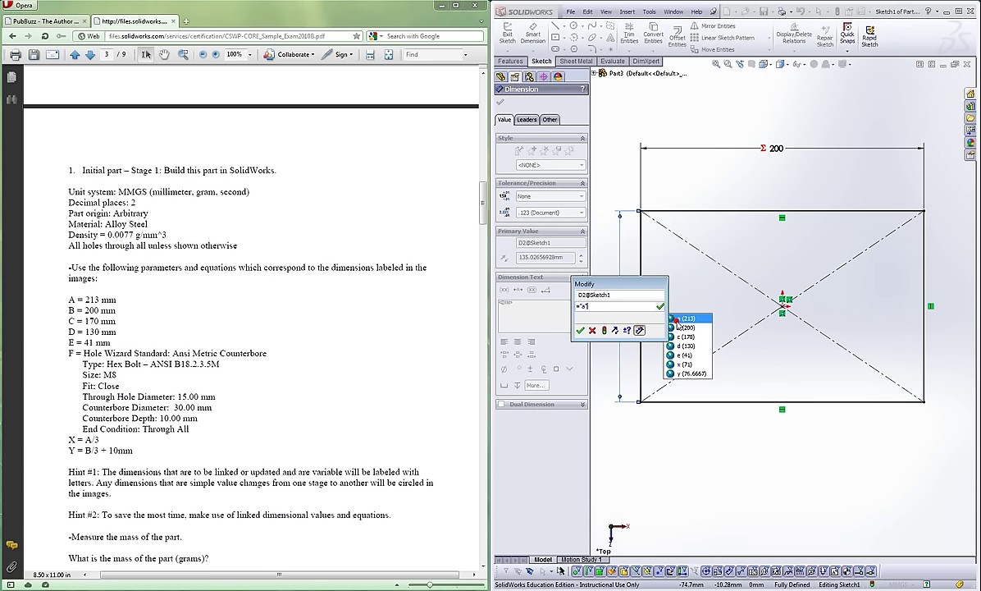
pyautogui.press('Escape')
pyautogui.press('Escape')
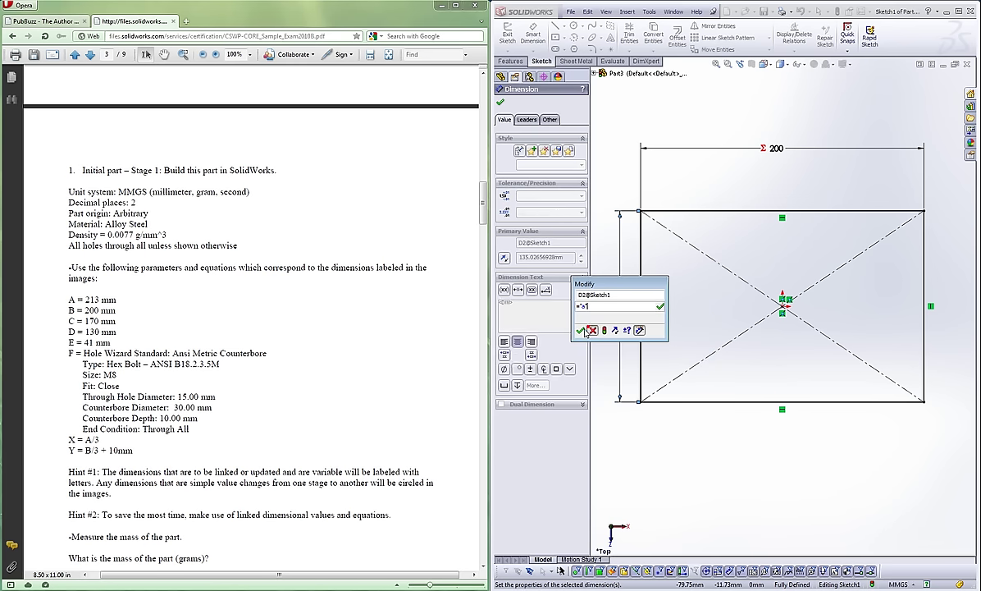
pyautogui.click(620, 307)
pyautogui.doubleClick(620, 307)
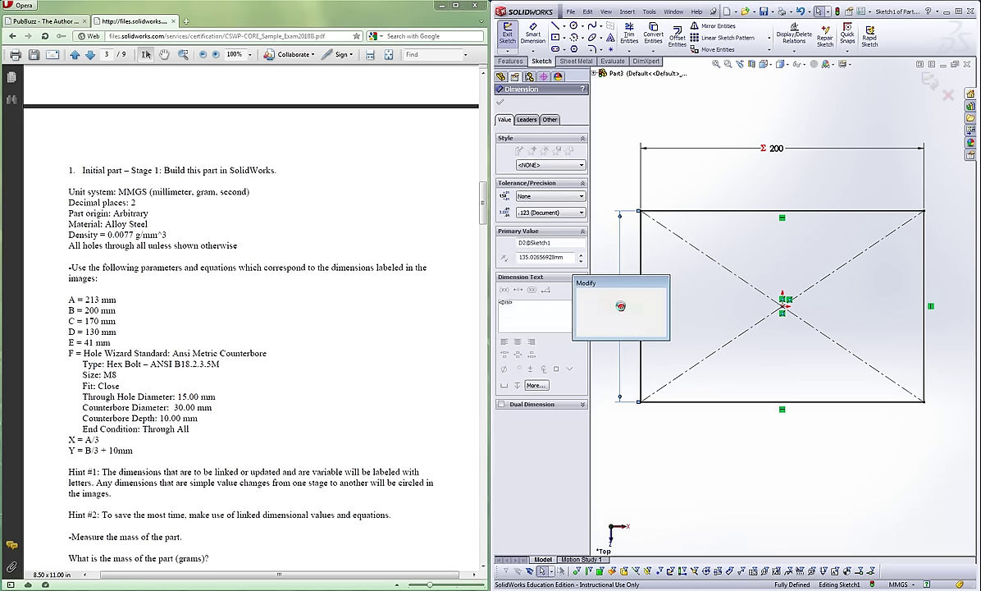
pyautogui.write('=')
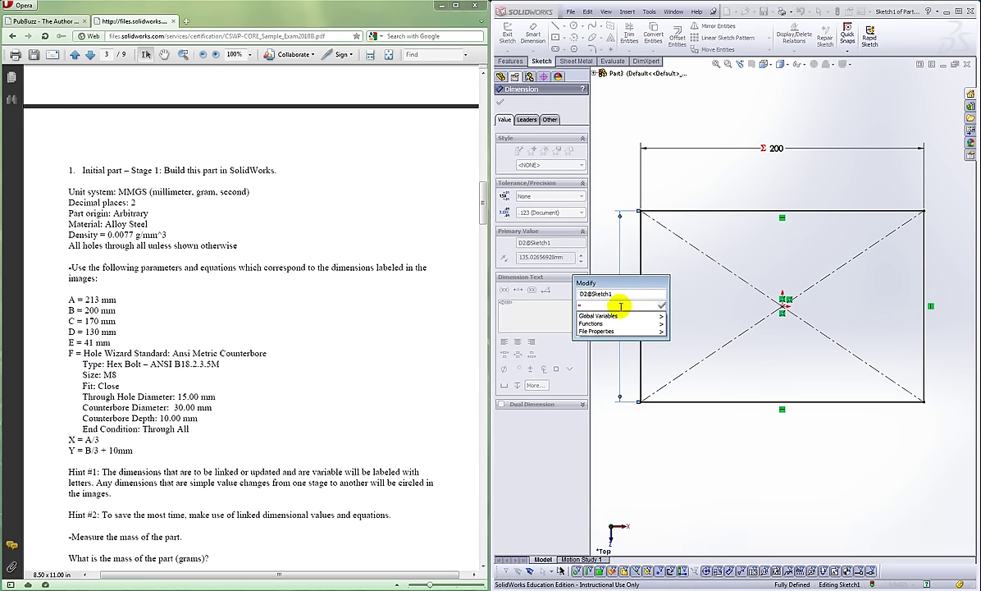
pyautogui.write('a')
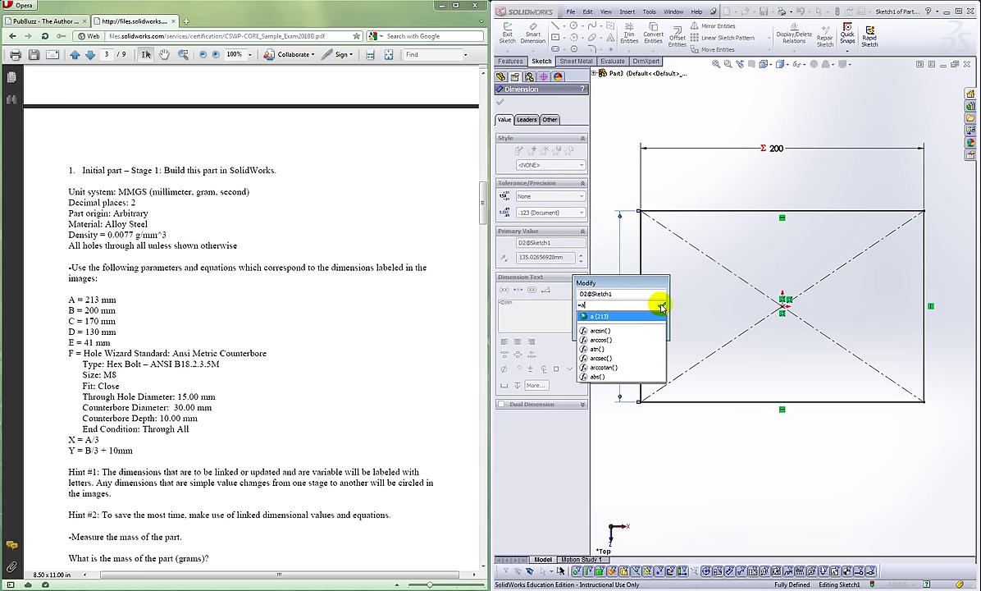
pyautogui.press('Return')
pyautogui.click(583, 329)
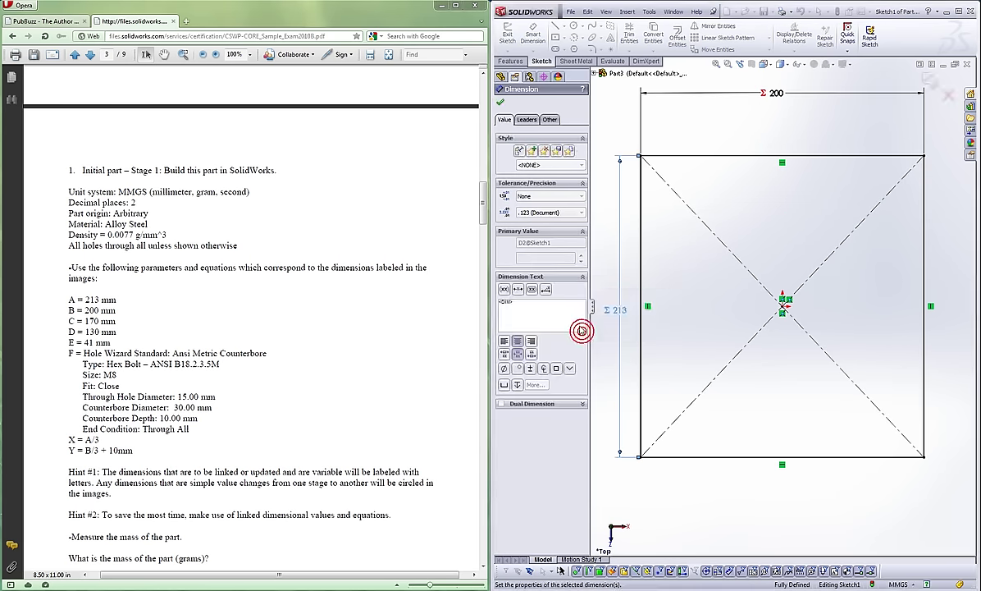
pyautogui.click(693, 361)
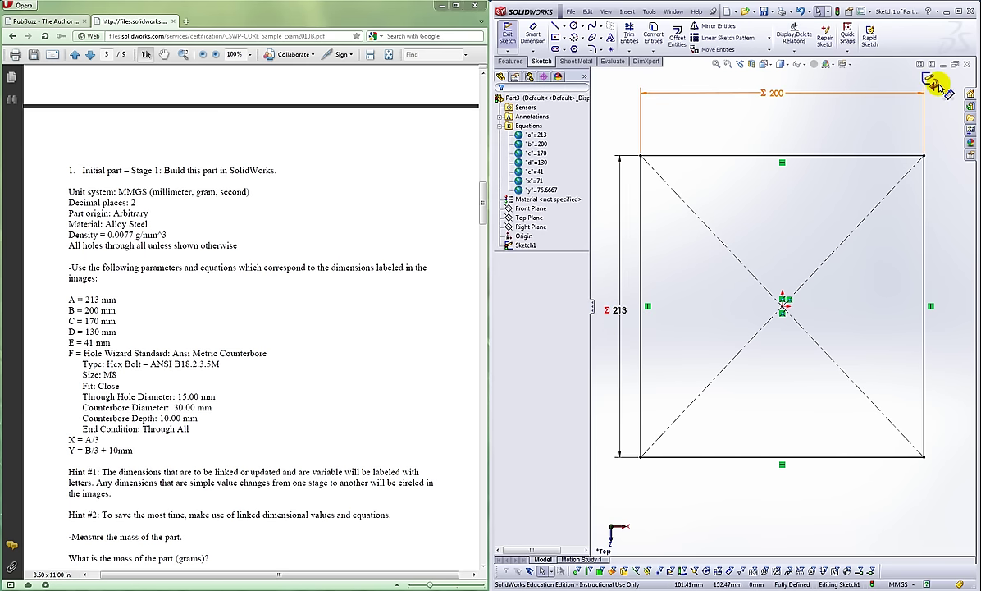
# Extrude the 200 by 213 rectangle into the solid base plate
pyautogui.click(510, 61)
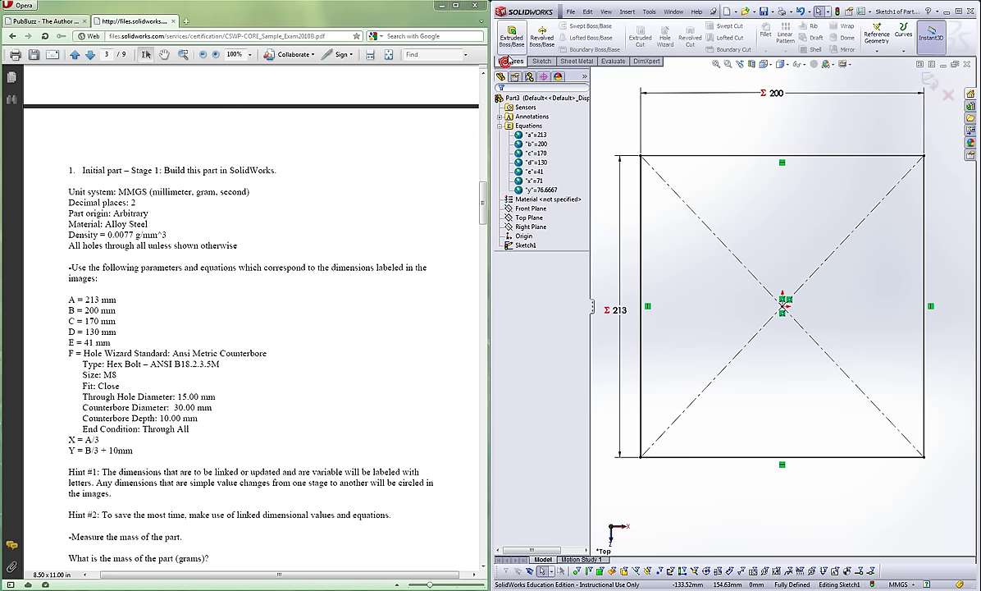
pyautogui.click(511, 38)
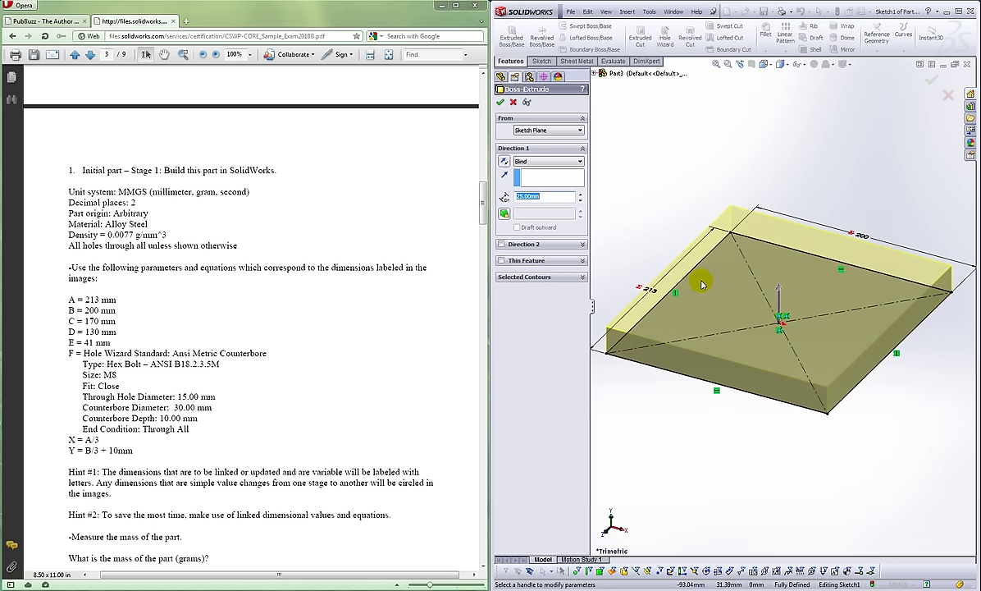
pyautogui.click(499, 102)
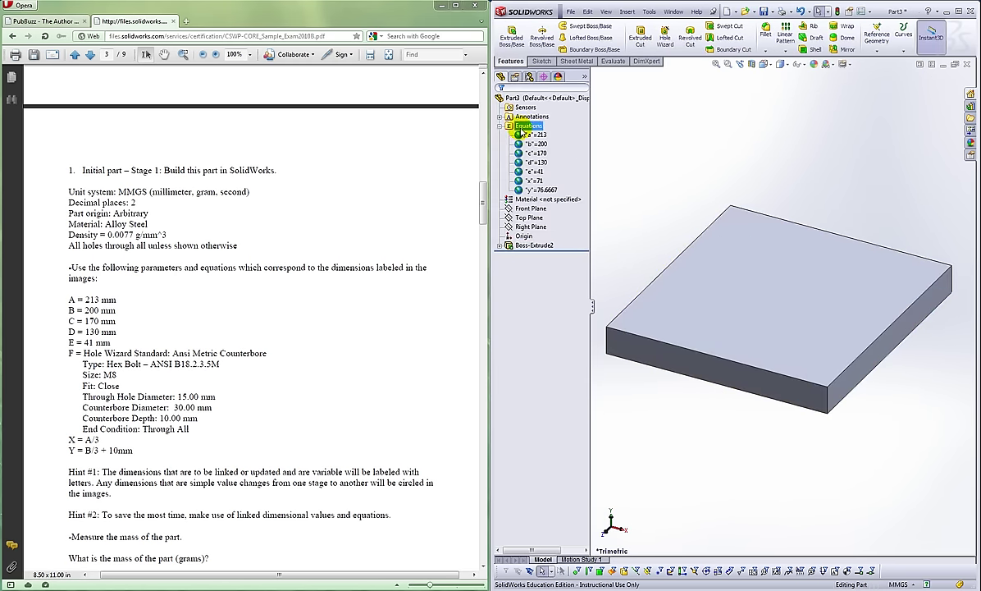
# Review the entries in Manage Equations and close the manager
pyautogui.rightClick(521, 128)
pyautogui.click(561, 132)
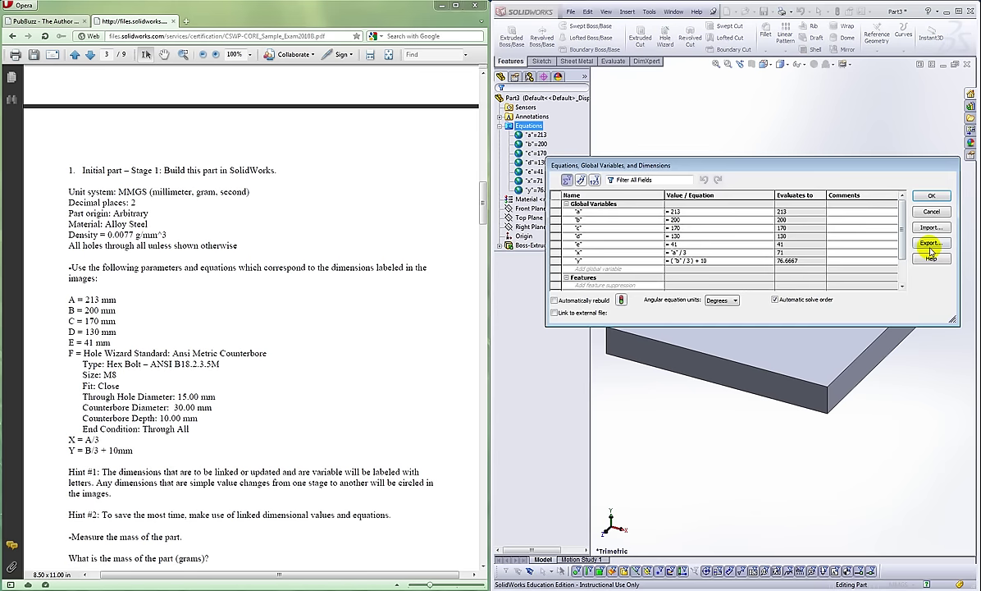
pyautogui.moveTo(901, 216)
pyautogui.mouseDown()
pyautogui.moveTo(899, 282)
pyautogui.moveTo(900, 255)
pyautogui.mouseUp()
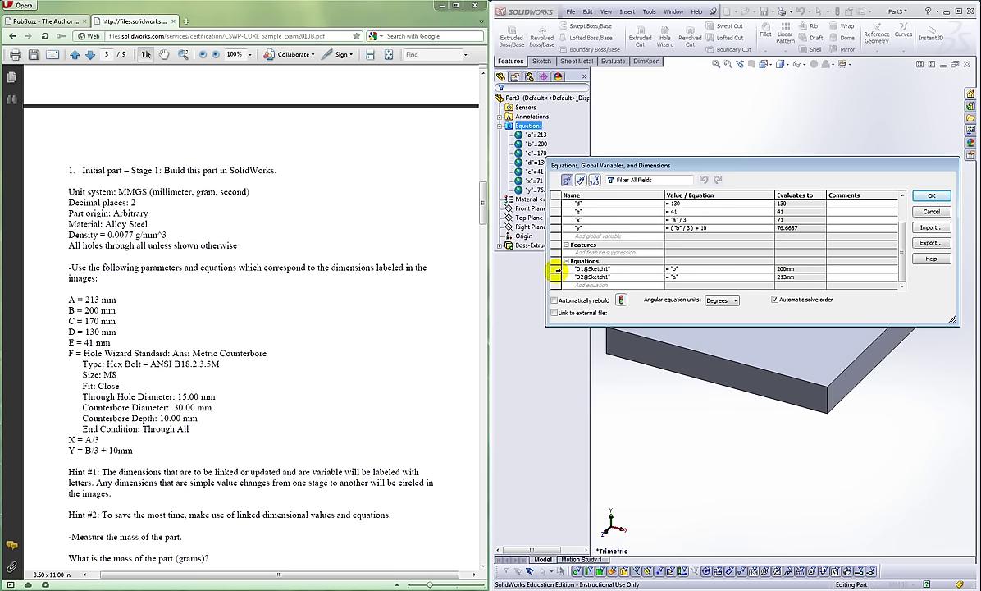
pyautogui.click(929, 195)
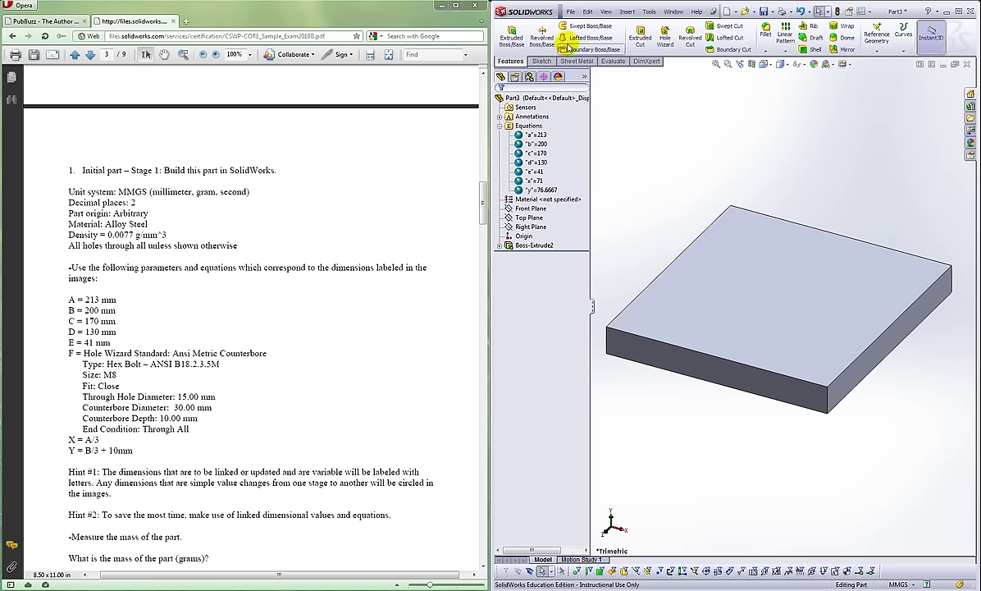
# Switch to Top view and start a new sketch on the plate's top face
pyautogui.click(765, 64)
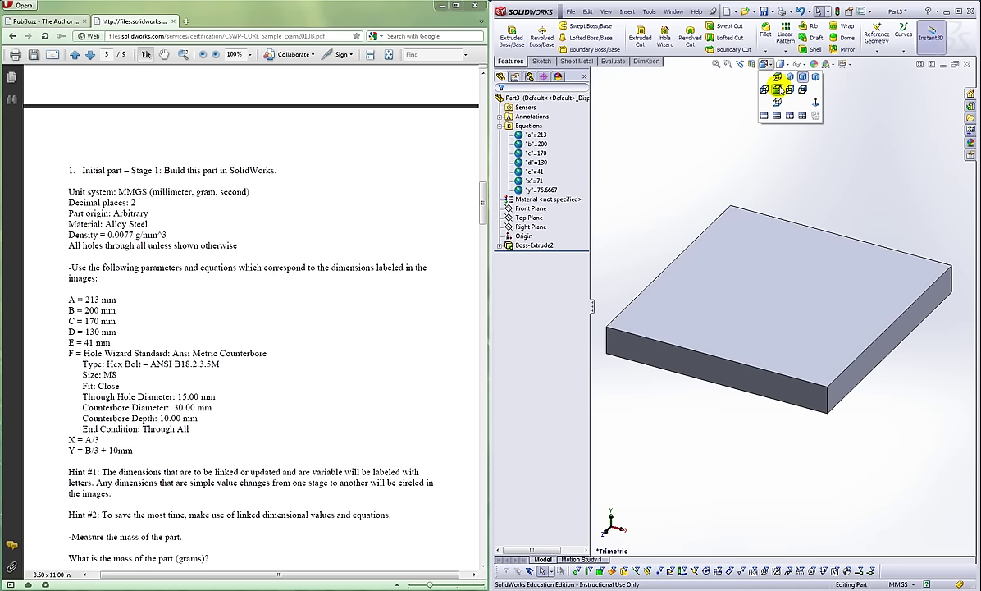
pyautogui.click(785, 81)
pyautogui.moveTo(482, 190)
pyautogui.mouseDown()
pyautogui.moveTo(481, 208)
pyautogui.moveTo(480, 146)
pyautogui.mouseUp()
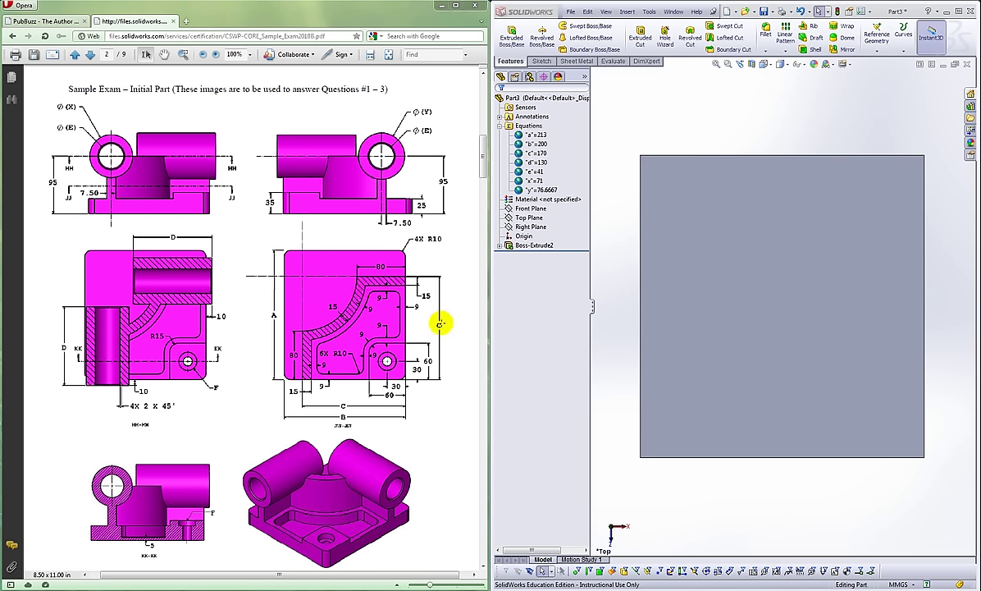
pyautogui.click(537, 60)
pyautogui.click(507, 37)
pyautogui.click(702, 304)
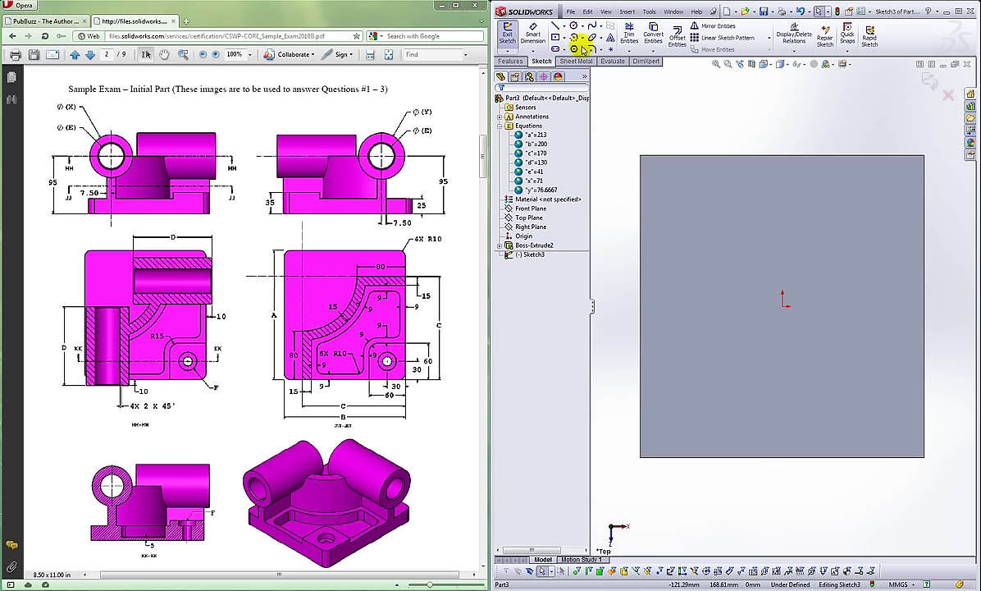
# Draw a vertical line, tangent quarter arc and horizontal line to the right edge
pyautogui.click(556, 26)
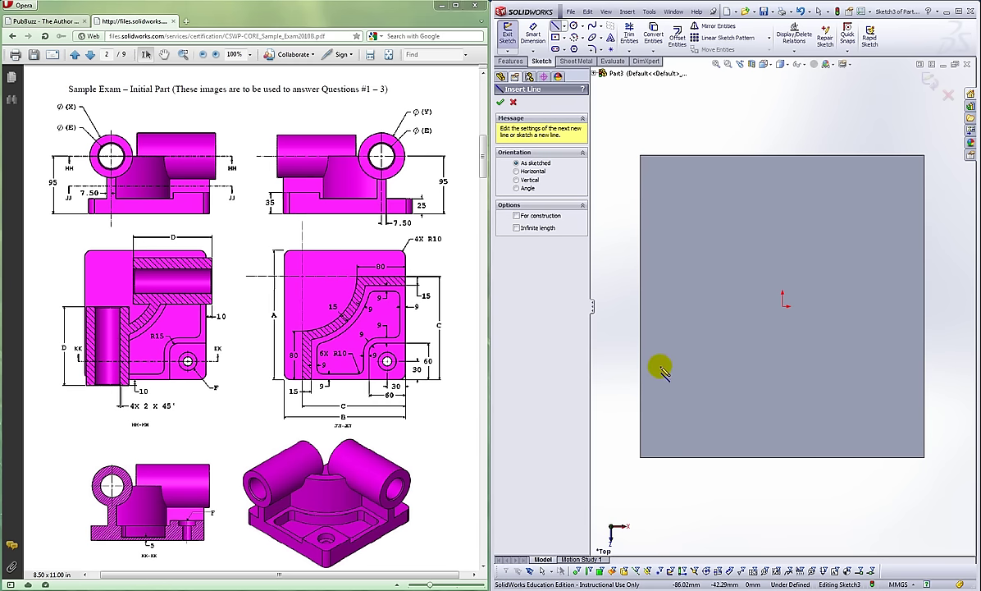
pyautogui.click(698, 456)
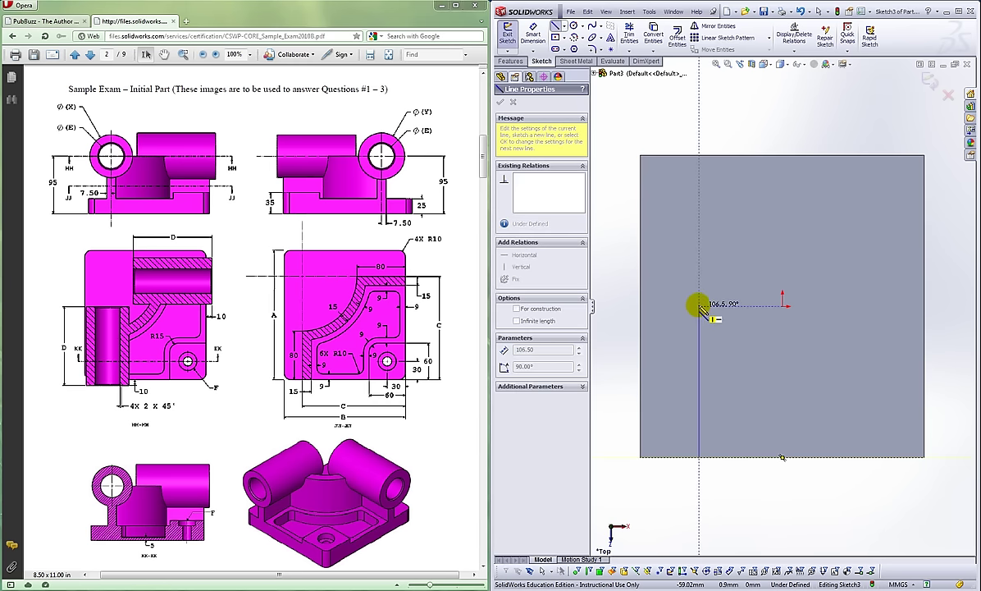
pyautogui.click(698, 338)
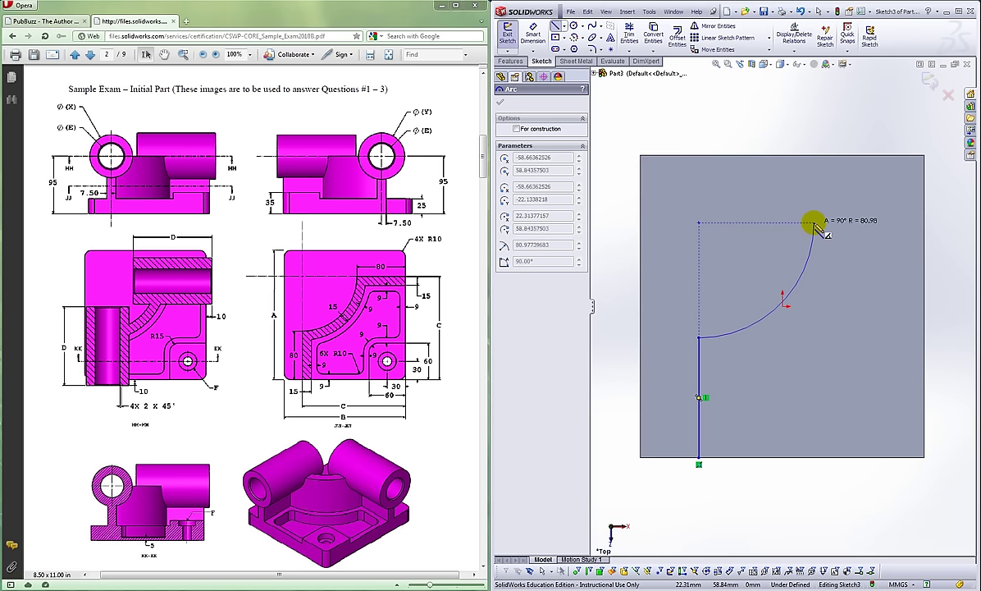
pyautogui.click(815, 223)
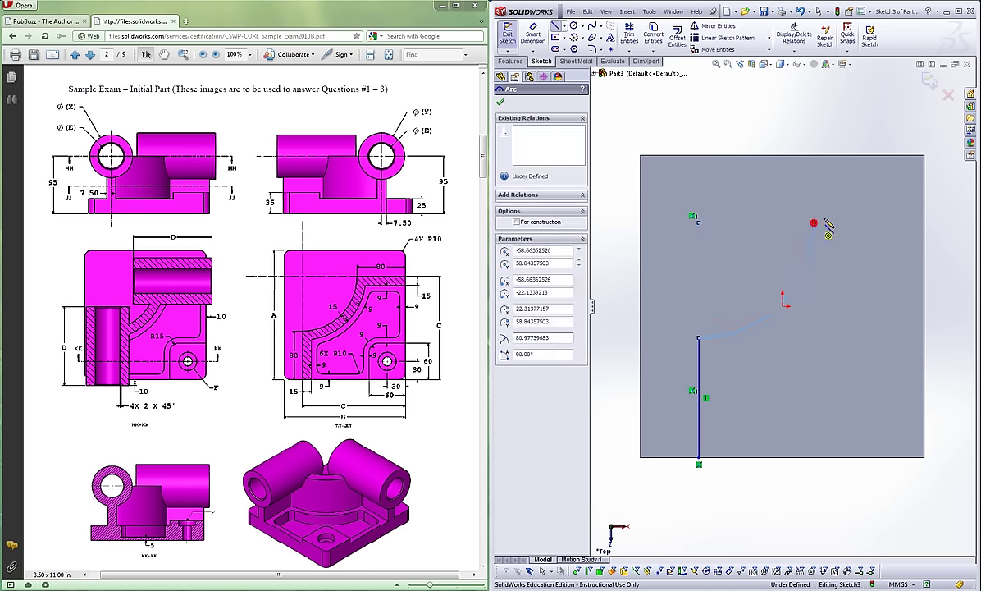
pyautogui.click(930, 222)
pyautogui.press('Escape')
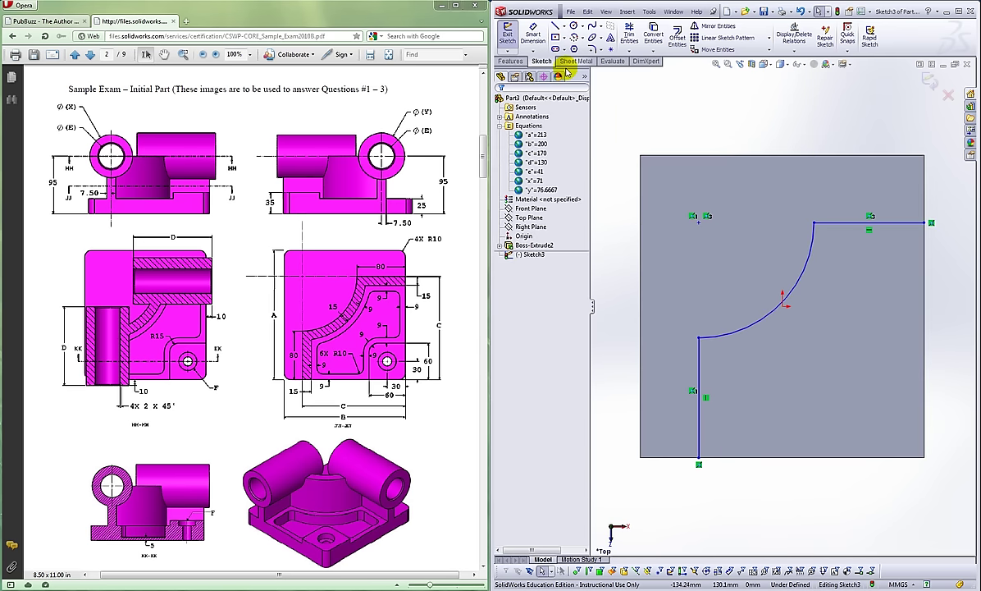
# Dimension the vertical line and the top horizontal line to 80 mm each
pyautogui.click(533, 37)
pyautogui.click(698, 373)
pyautogui.click(622, 388)
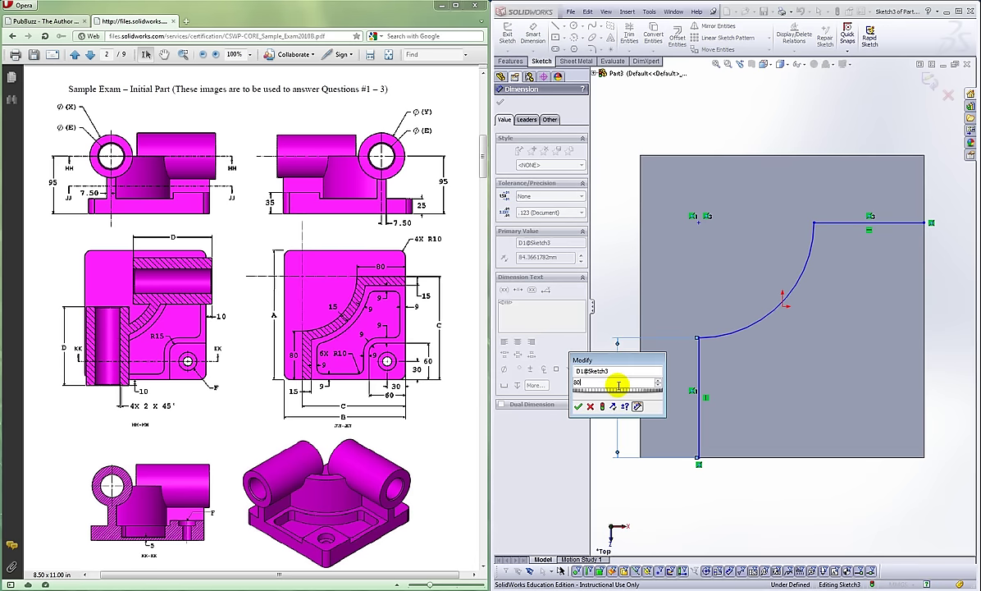
pyautogui.press('Return')
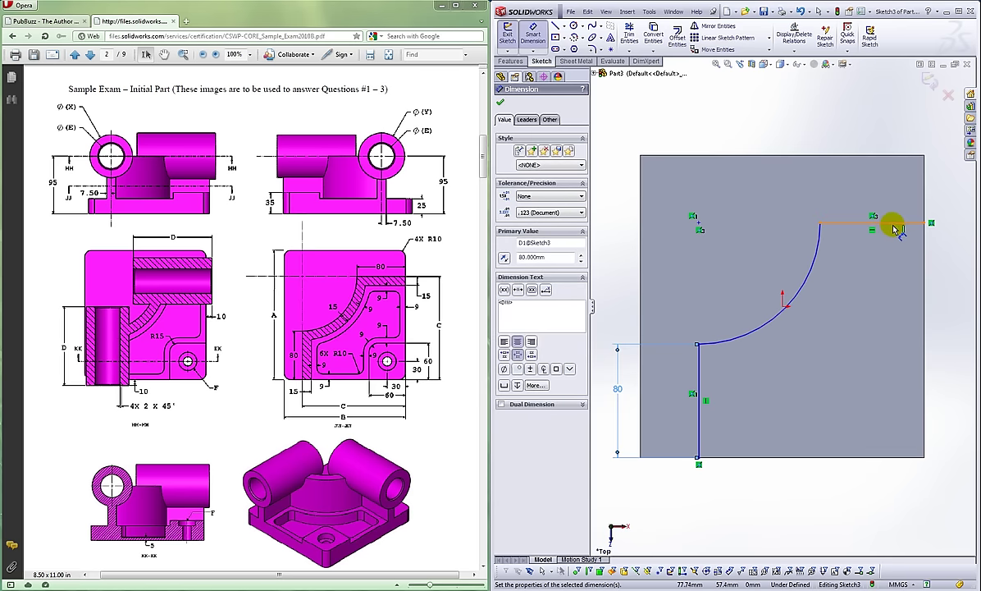
pyautogui.click(895, 223)
pyautogui.click(894, 115)
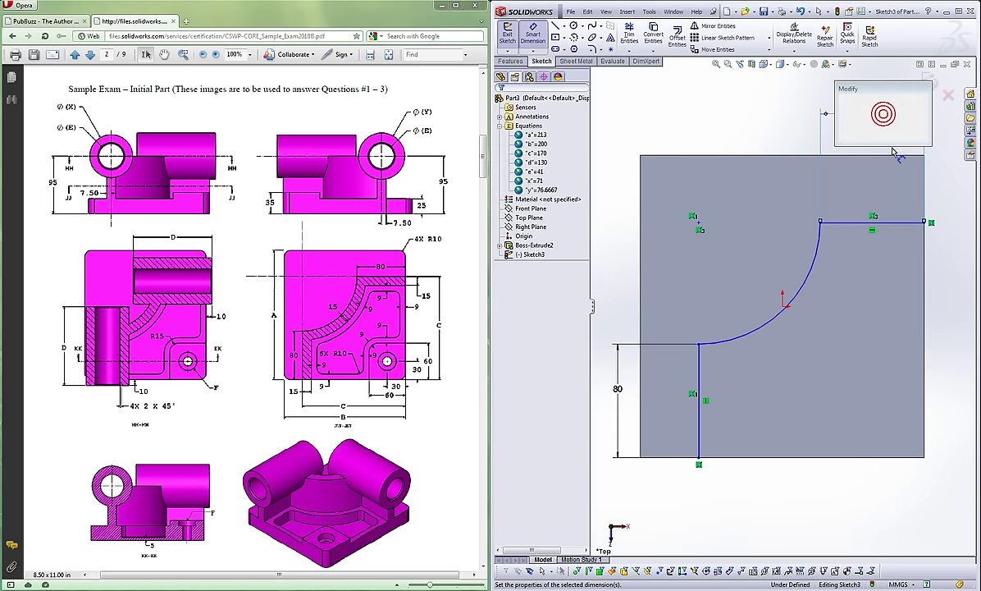
pyautogui.write('80')
pyautogui.press('Return')
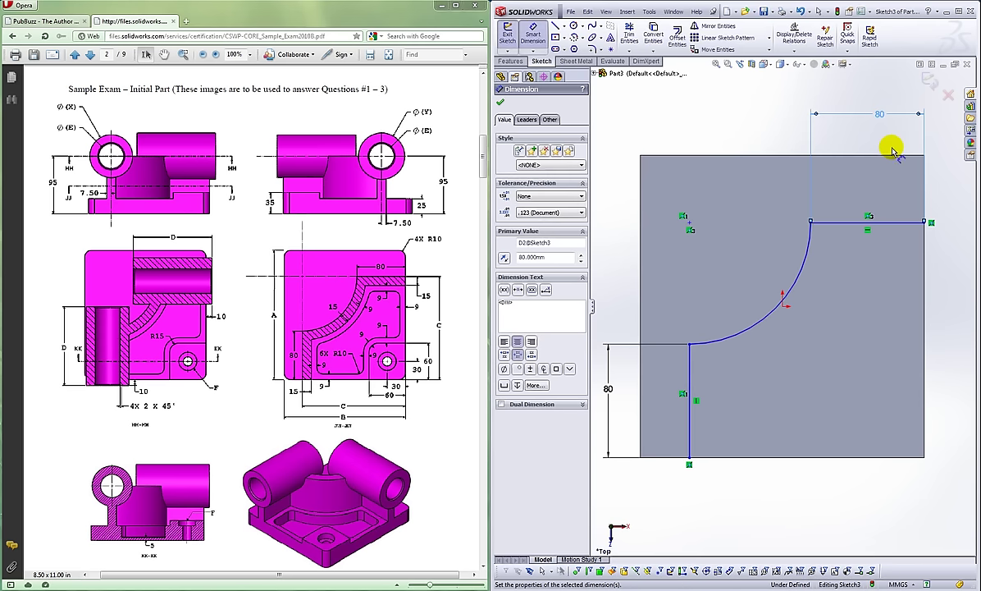
# Dimension the top line to the plate's bottom edge with the equation =170
pyautogui.click(896, 222)
pyautogui.click(864, 458)
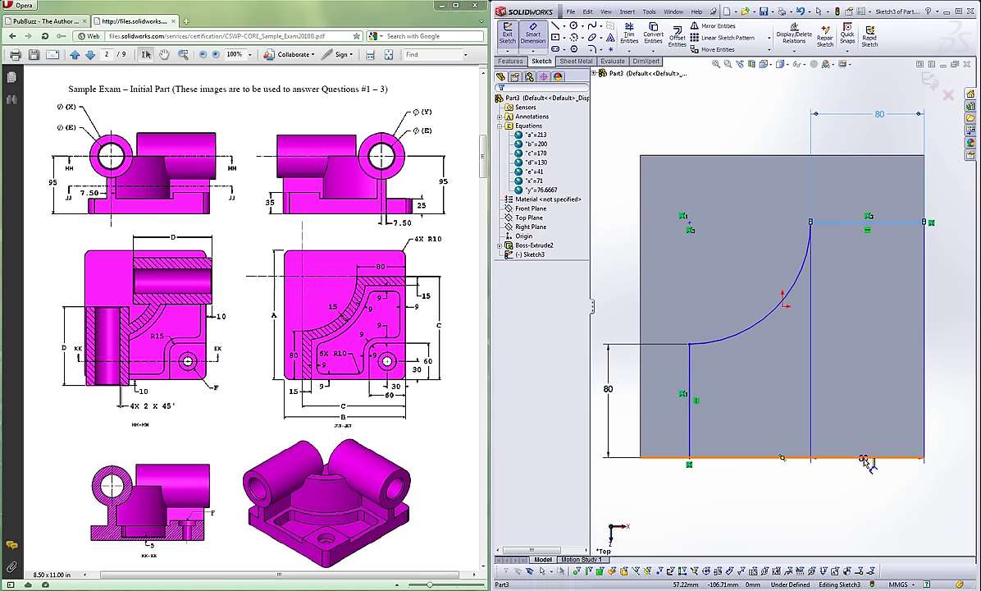
pyautogui.click(952, 373)
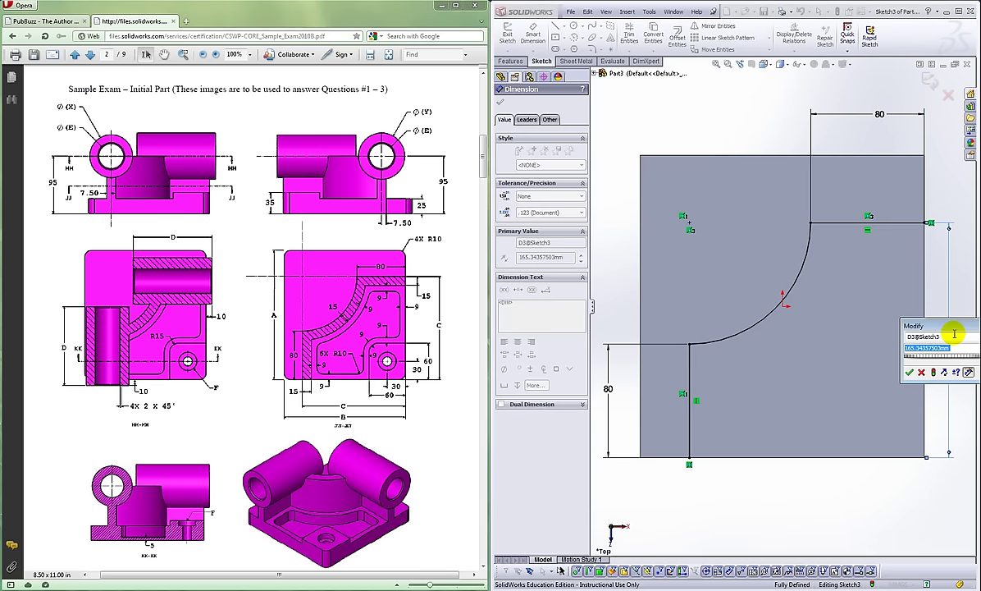
pyautogui.write('=170')
pyautogui.press('Return')
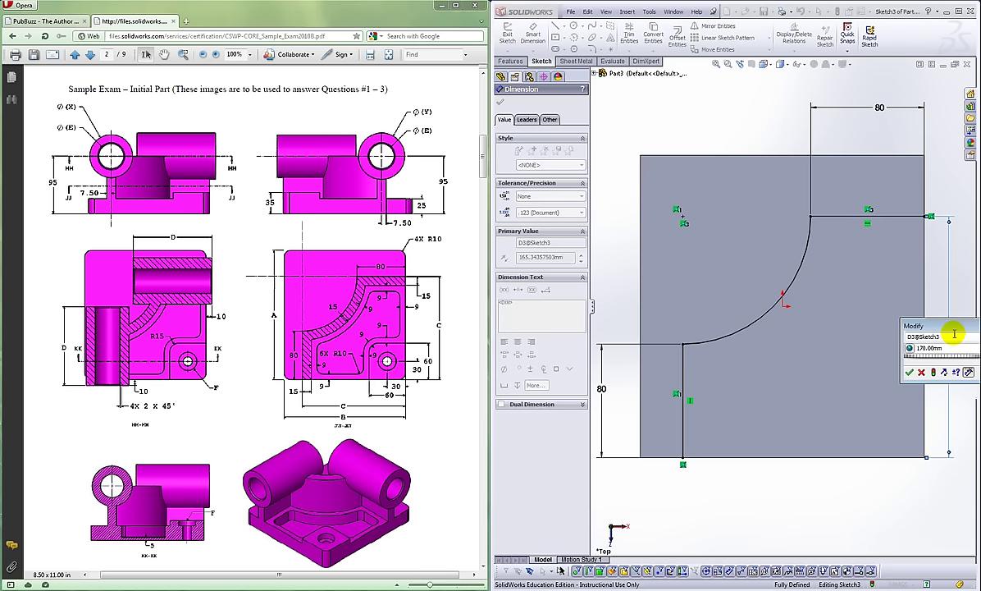
pyautogui.click(908, 374)
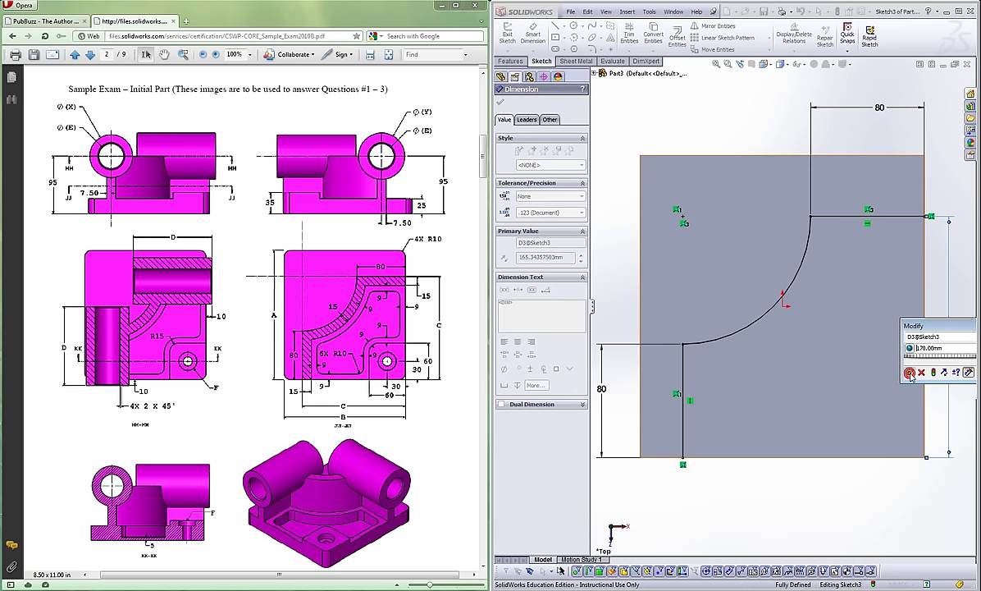
pyautogui.press('f')
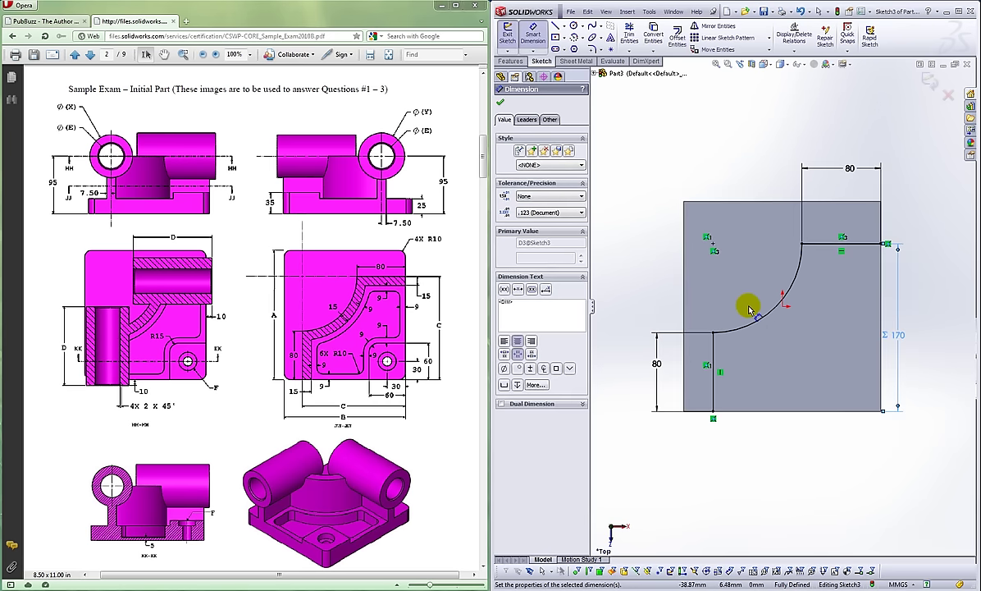
pyautogui.click(809, 246)
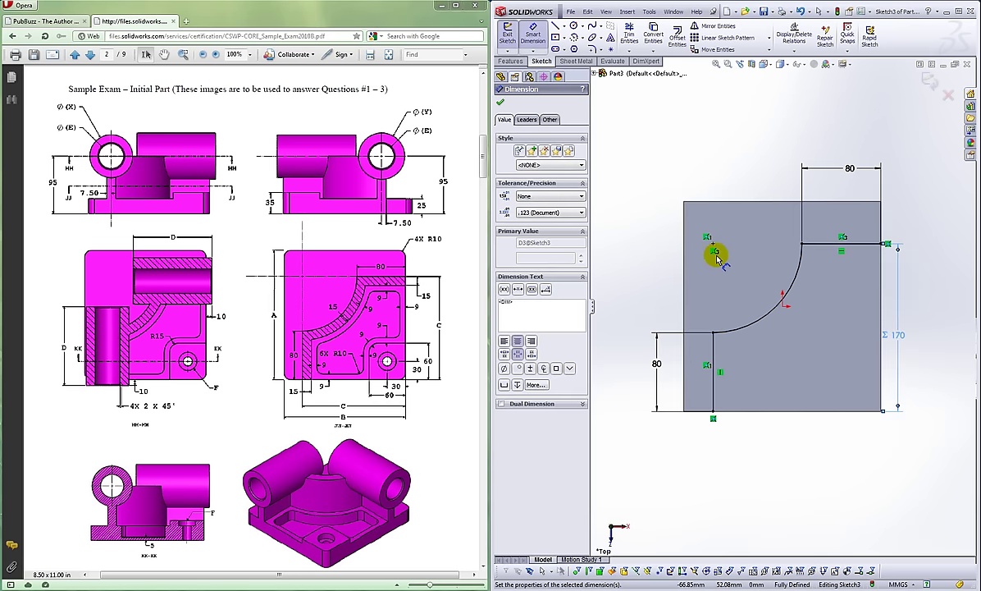
pyautogui.press('Escape')
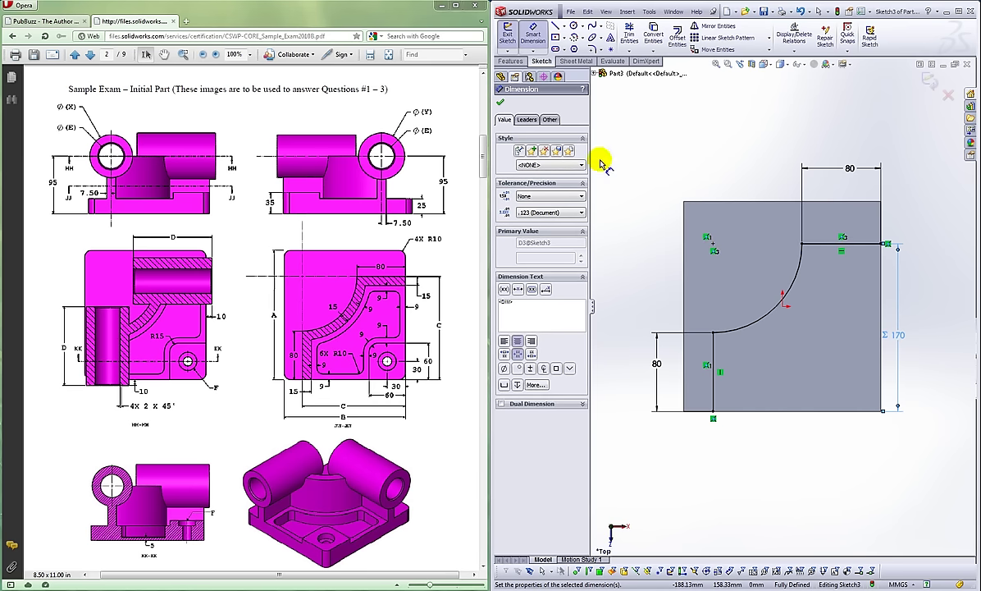
pyautogui.click(511, 60)
# Extrude the open curved sketch as a 15 mm thick thin feature, without closing it
pyautogui.click(512, 54)
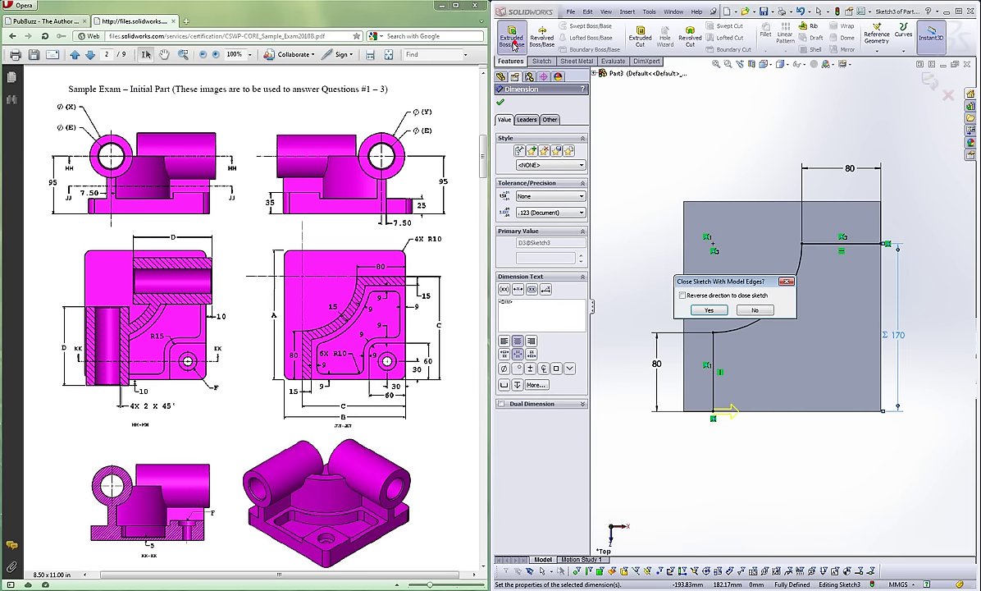
pyautogui.click(755, 310)
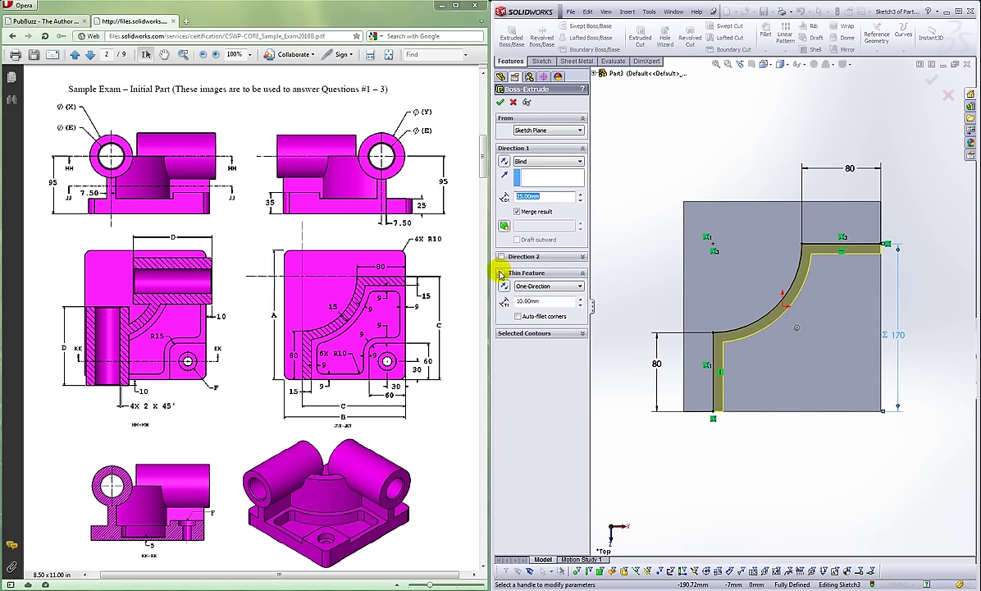
pyautogui.click(557, 301)
pyautogui.write('15')
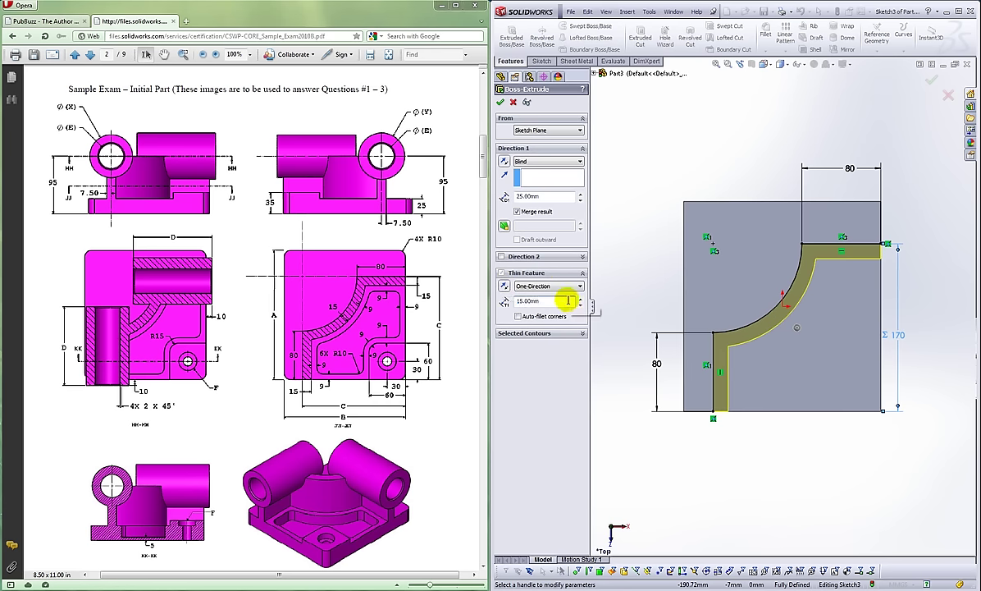
pyautogui.click(504, 286)
pyautogui.click(503, 287)
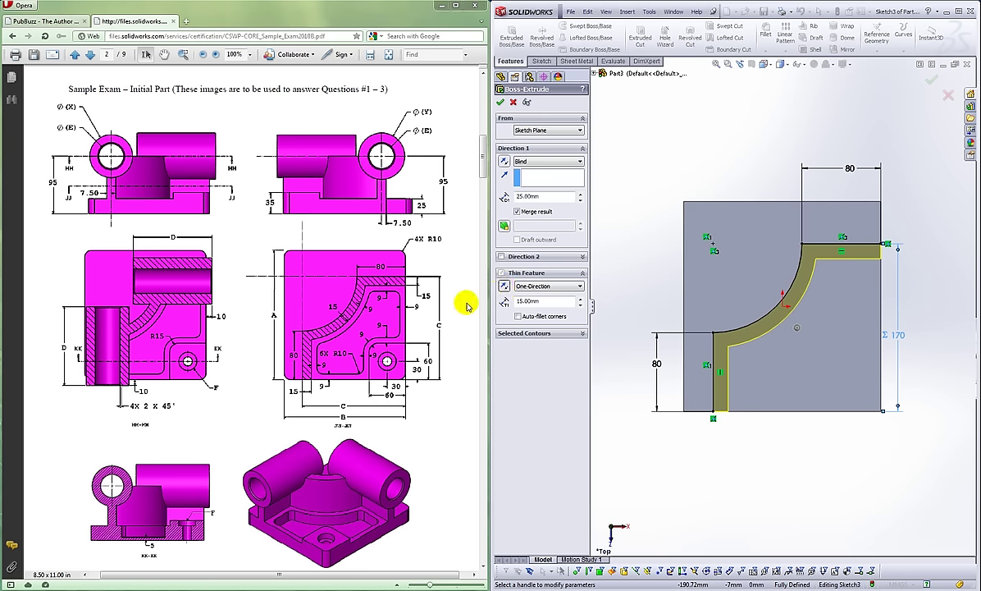
pyautogui.click(500, 103)
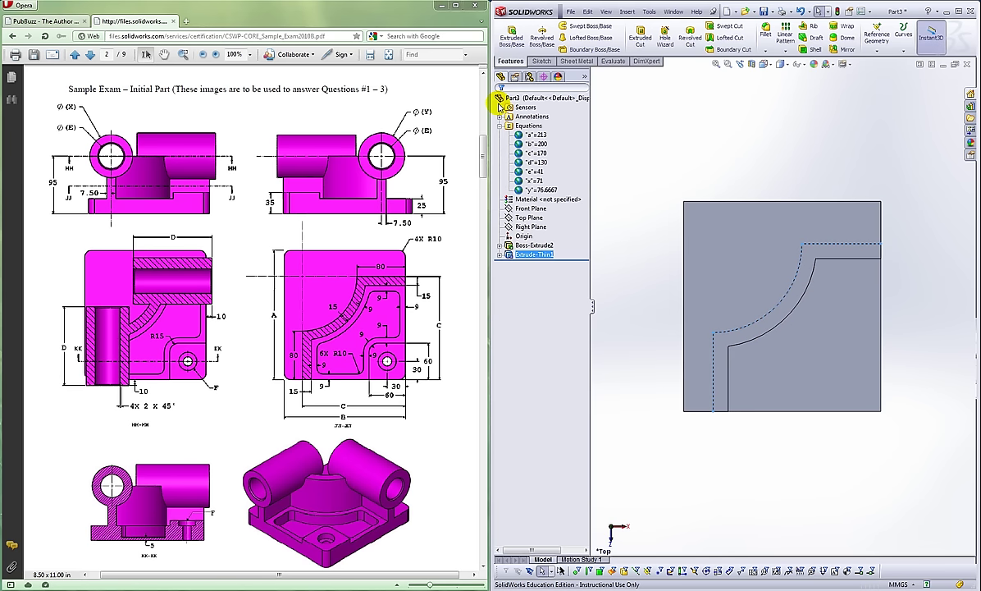
# Edit Extrude-Thin1 to start from the plate's top face with a 95 mm depth
pyautogui.rightClick(525, 254)
pyautogui.click(536, 225)
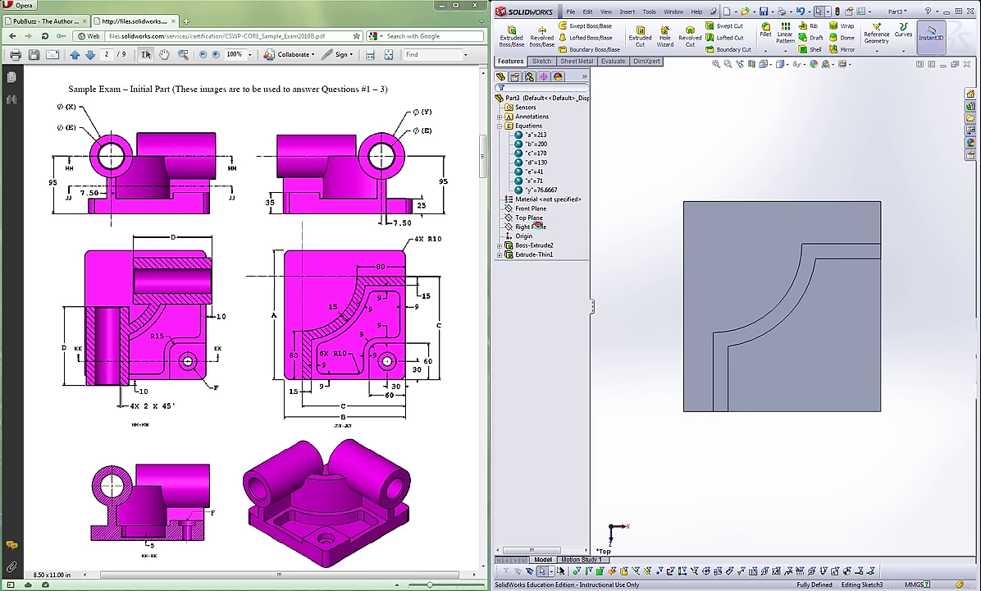
pyautogui.click(546, 198)
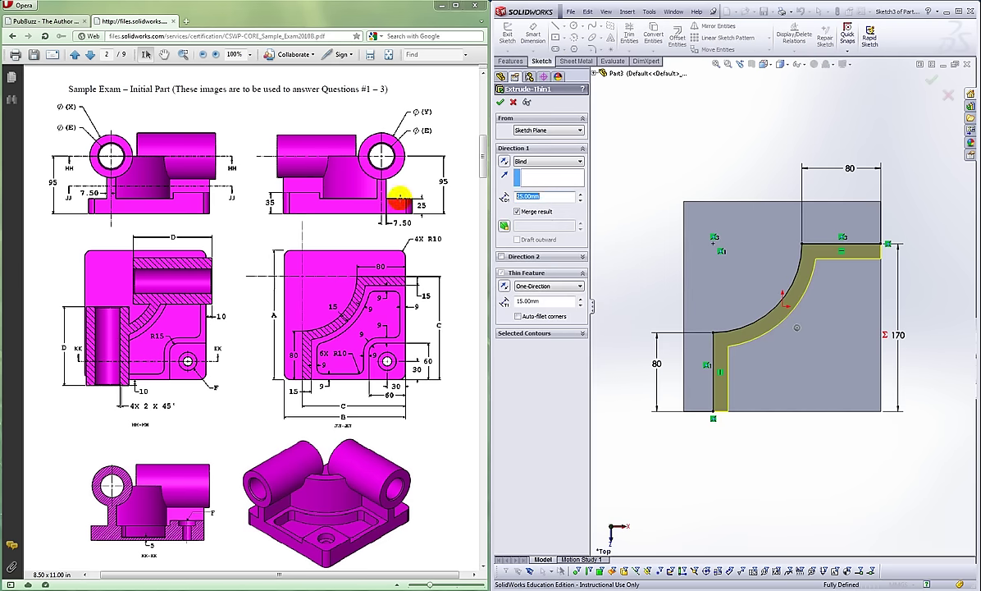
pyautogui.moveTo(762, 507); pyautogui.dragTo(751, 422, button='middle')
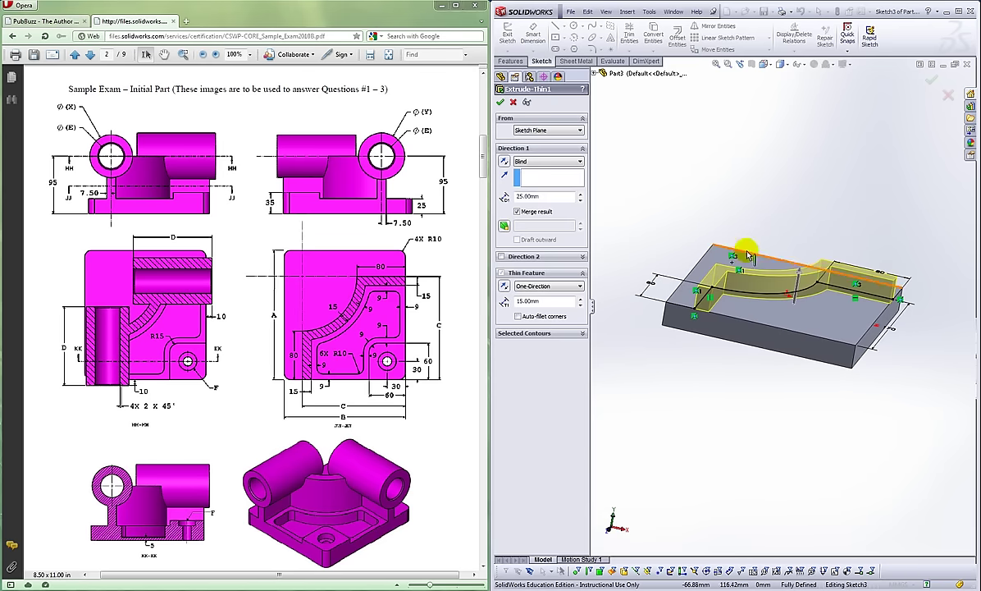
pyautogui.click(578, 131)
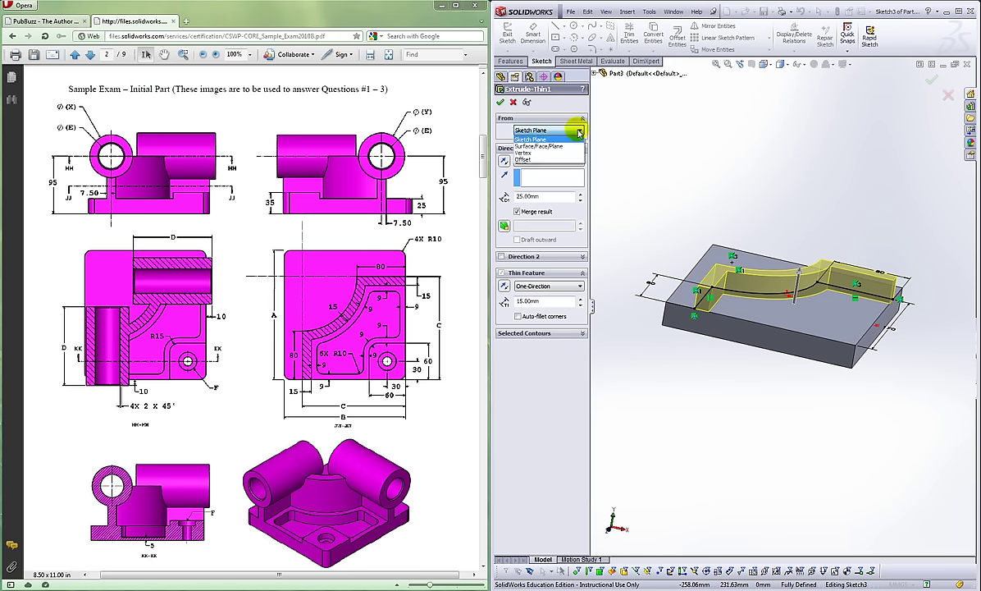
pyautogui.click(566, 149)
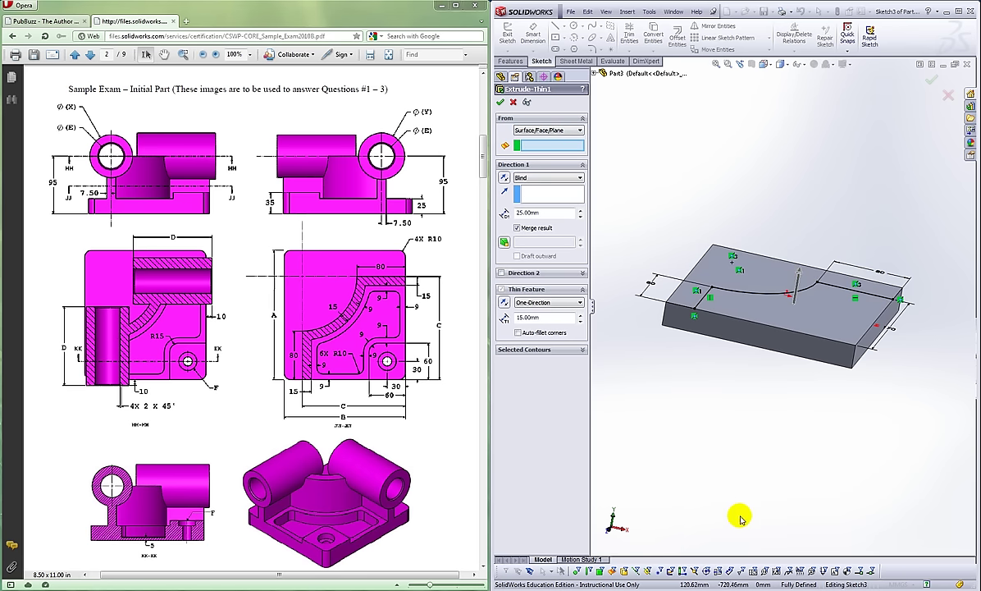
pyautogui.moveTo(738, 516); pyautogui.dragTo(739, 446, button='middle')
pyautogui.click(701, 352)
pyautogui.moveTo(702, 353); pyautogui.dragTo(681, 474, button='middle')
pyautogui.click(538, 214)
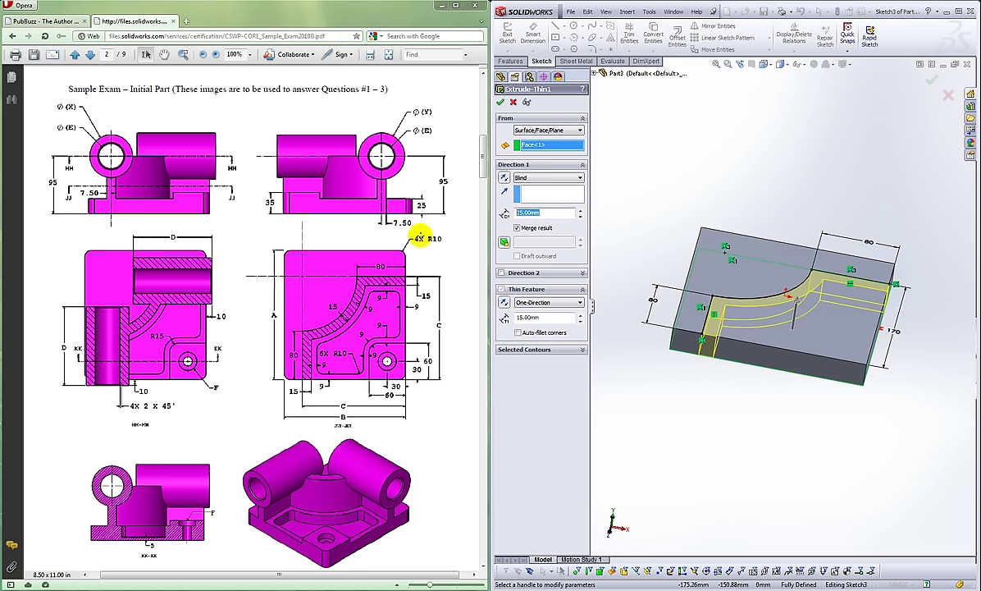
pyautogui.press('Return')
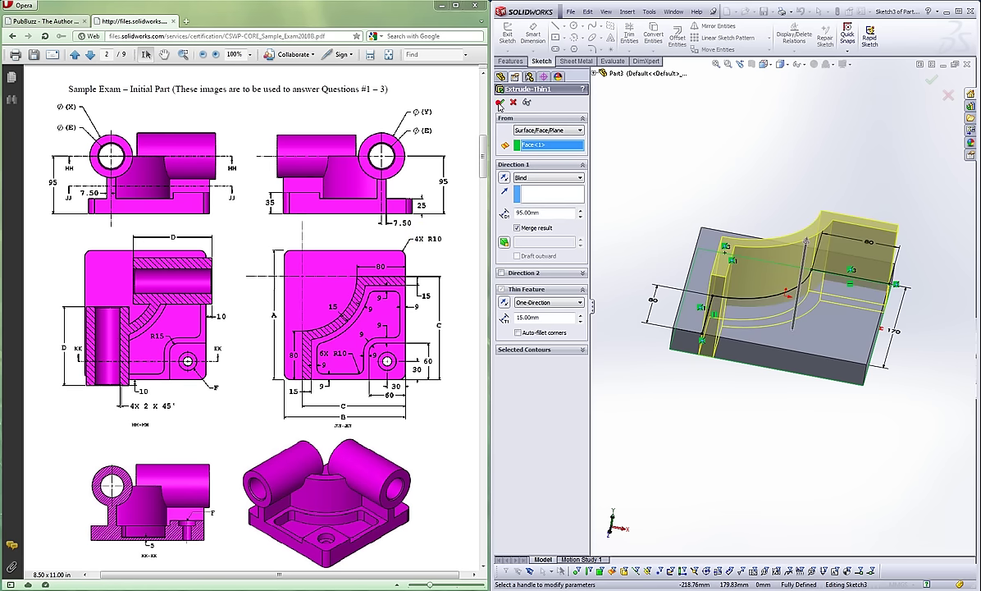
pyautogui.click(500, 103)
pyautogui.moveTo(653, 324); pyautogui.dragTo(774, 408, button='middle')
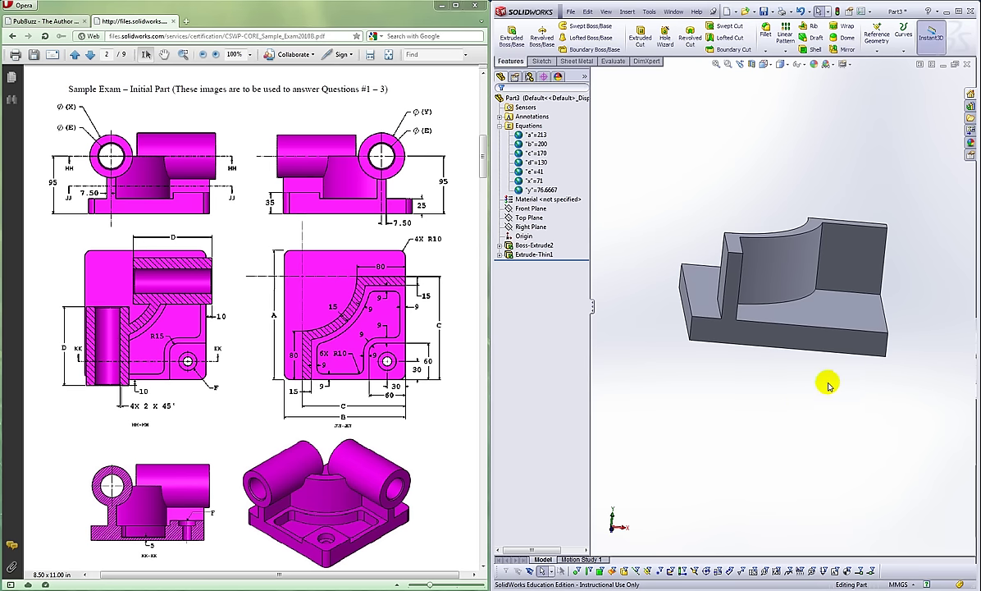
pyautogui.moveTo(897, 459); pyautogui.dragTo(863, 470, button='middle')
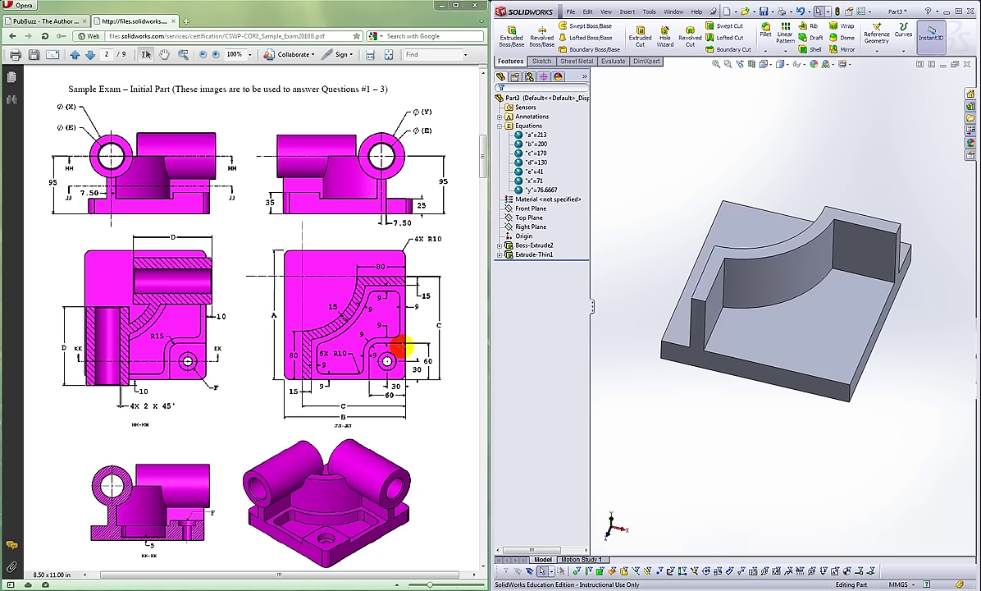
pyautogui.moveTo(394, 307)
pyautogui.mouseDown()
pyautogui.moveTo(385, 288)
pyautogui.moveTo(332, 296)
pyautogui.moveTo(305, 326)
pyautogui.moveTo(302, 357)
pyautogui.moveTo(354, 343)
pyautogui.mouseUp()
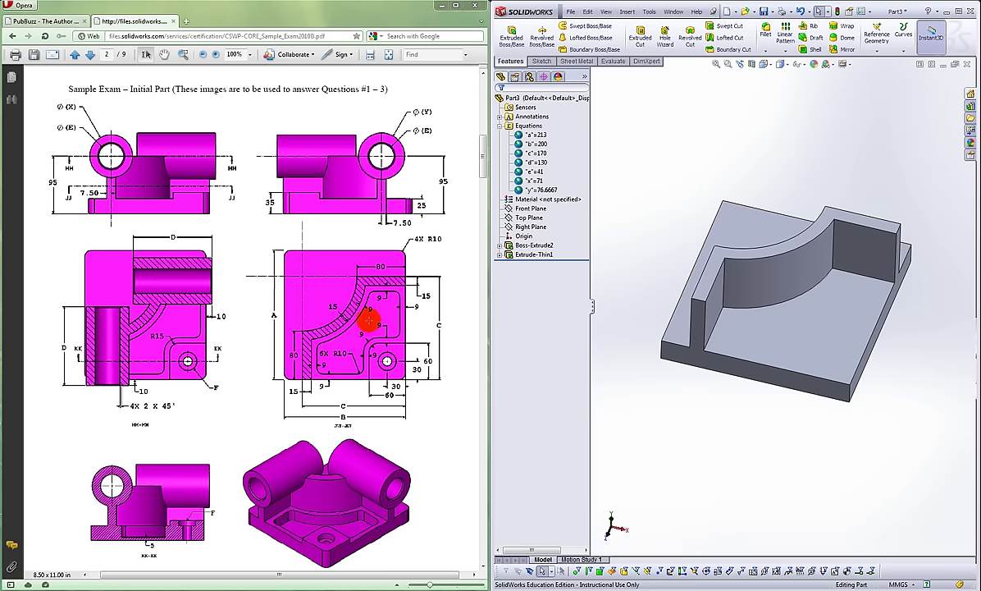
pyautogui.moveTo(367, 325)
pyautogui.mouseDown()
pyautogui.moveTo(384, 348)
pyautogui.moveTo(383, 333)
pyautogui.moveTo(333, 336)
pyautogui.moveTo(331, 361)
pyautogui.moveTo(387, 361)
pyautogui.mouseUp()
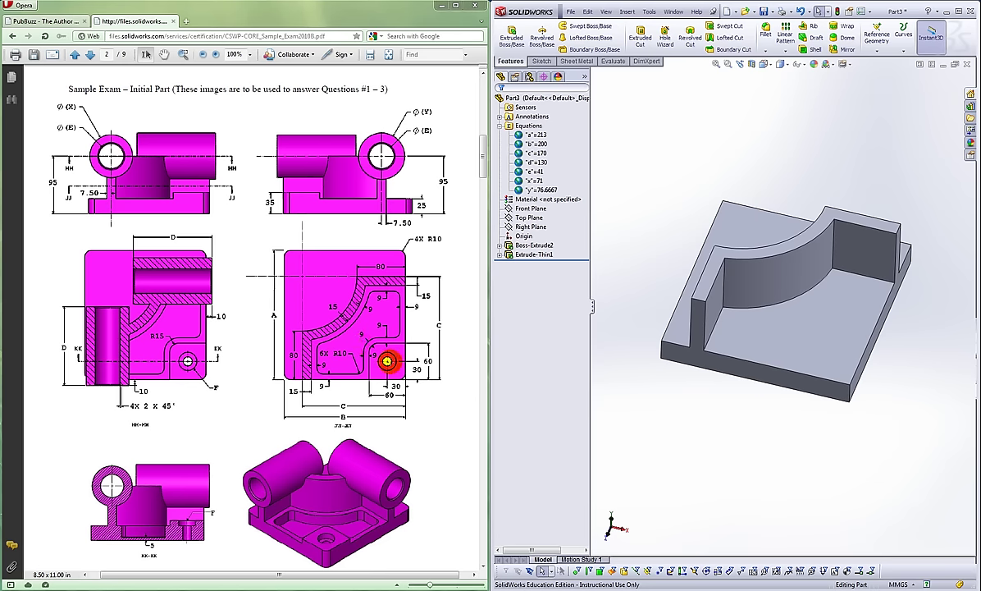
pyautogui.scroll(10, 387, 361)
pyautogui.scroll(-15, 383, 398)
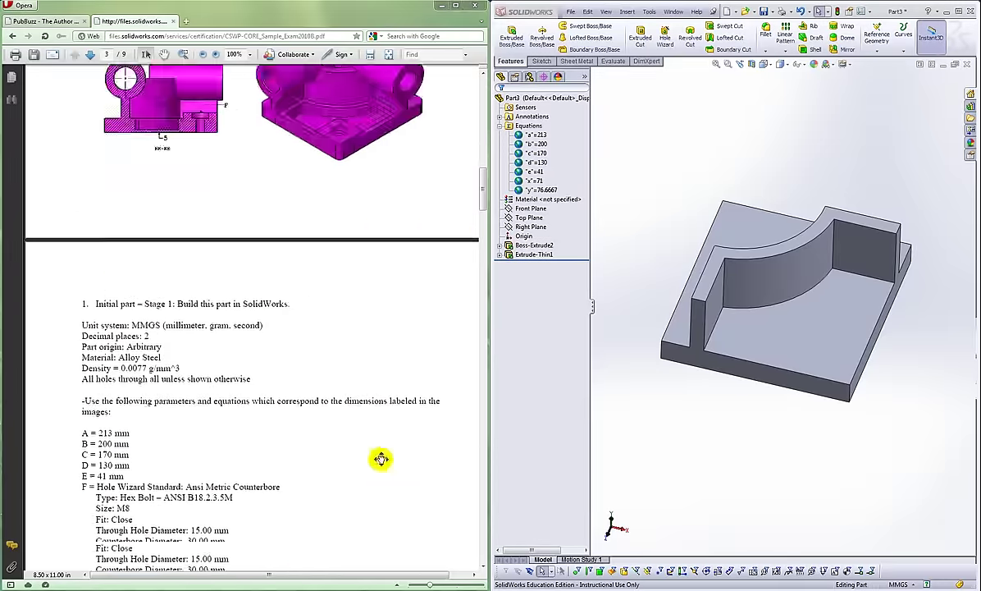
pyautogui.scroll(-3, 381, 459)
pyautogui.moveTo(481, 206); pyautogui.dragTo(482, 164)
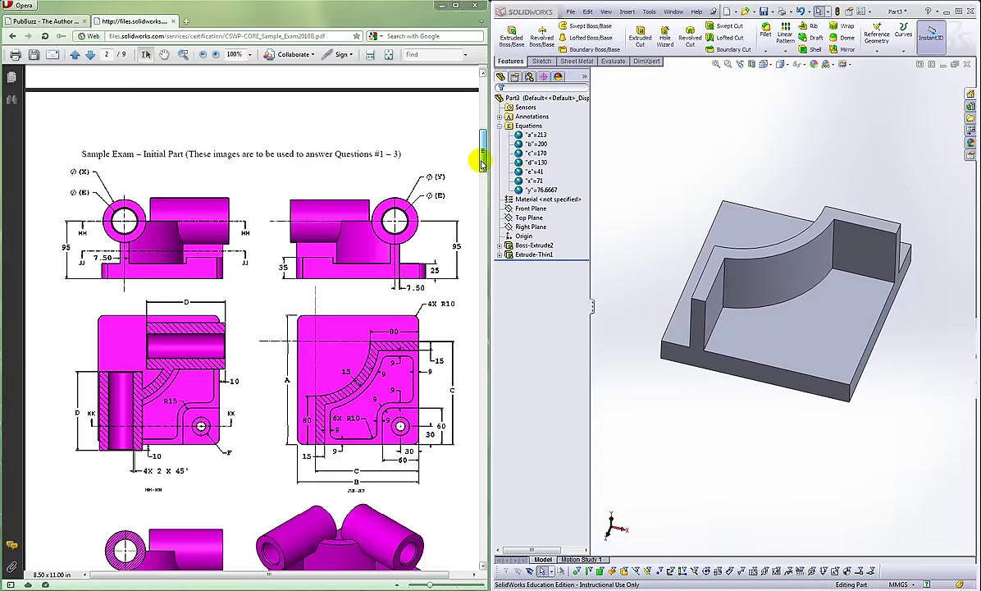
pyautogui.scroll(-2, 482, 163)
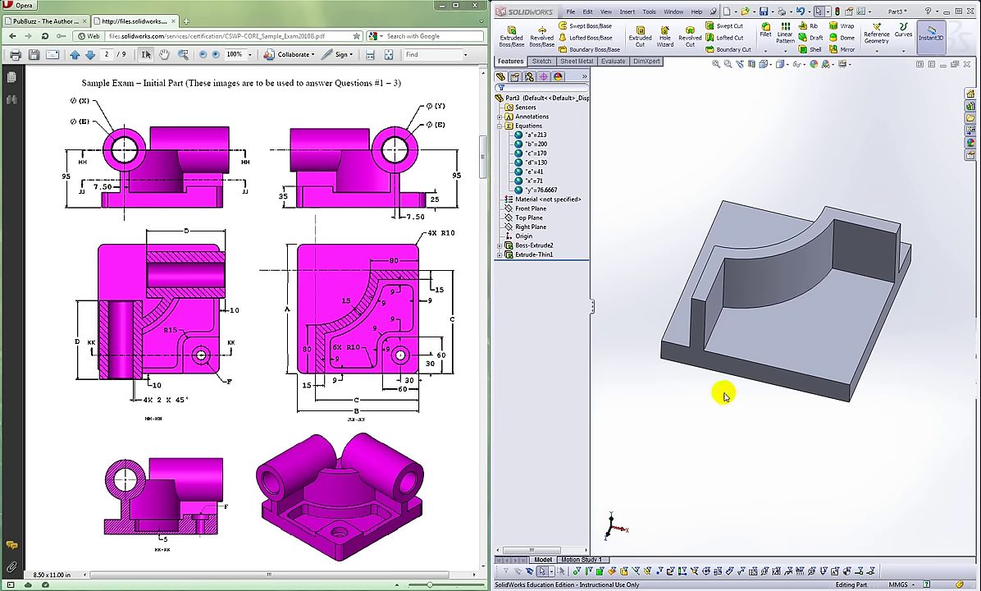
# Start a sketch on the bottom face and draw a corner rectangle at the front corner
pyautogui.click(535, 61)
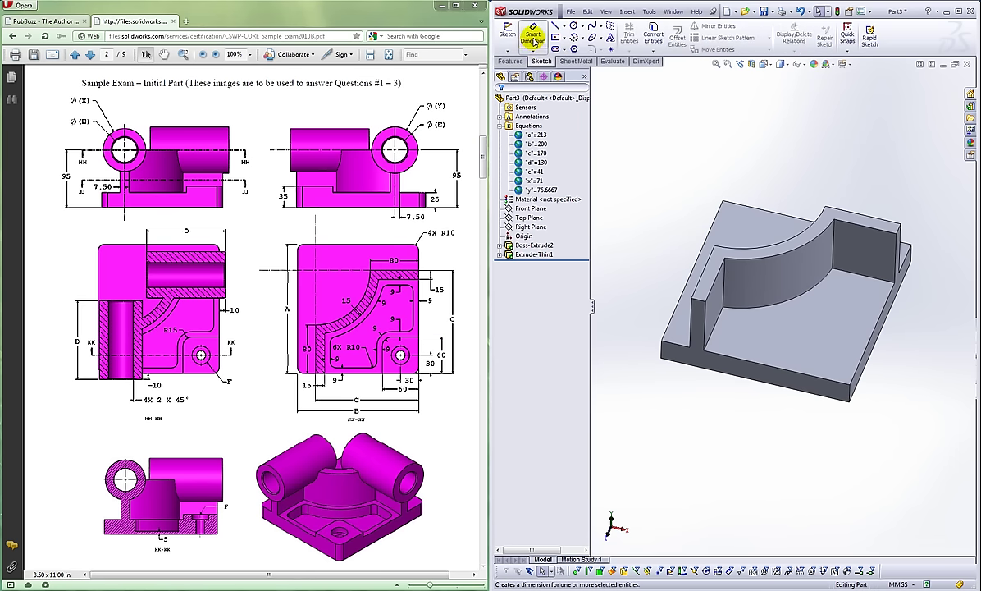
pyautogui.click(507, 33)
pyautogui.click(828, 350)
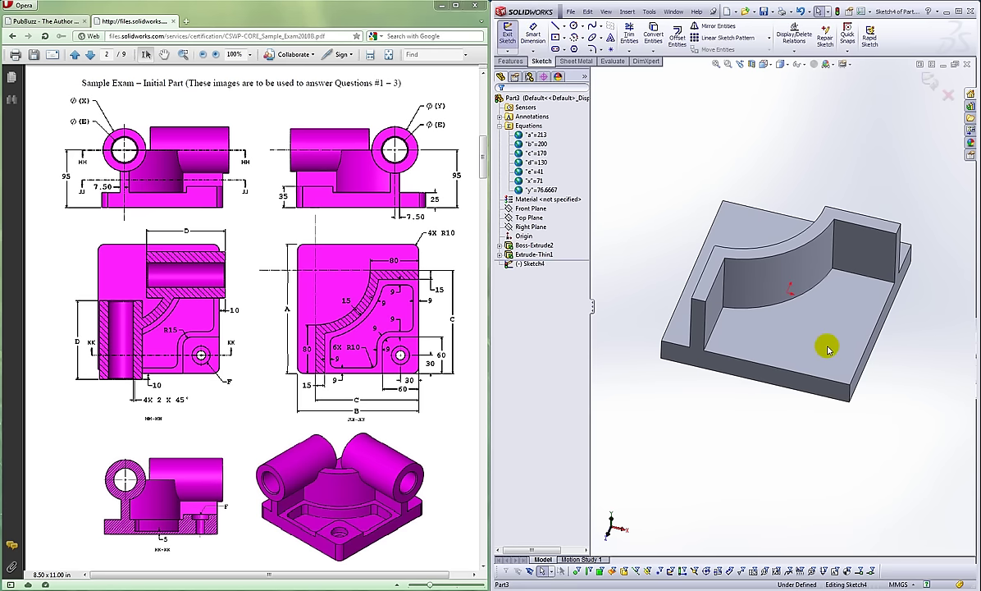
pyautogui.click(564, 38)
pyautogui.click(589, 44)
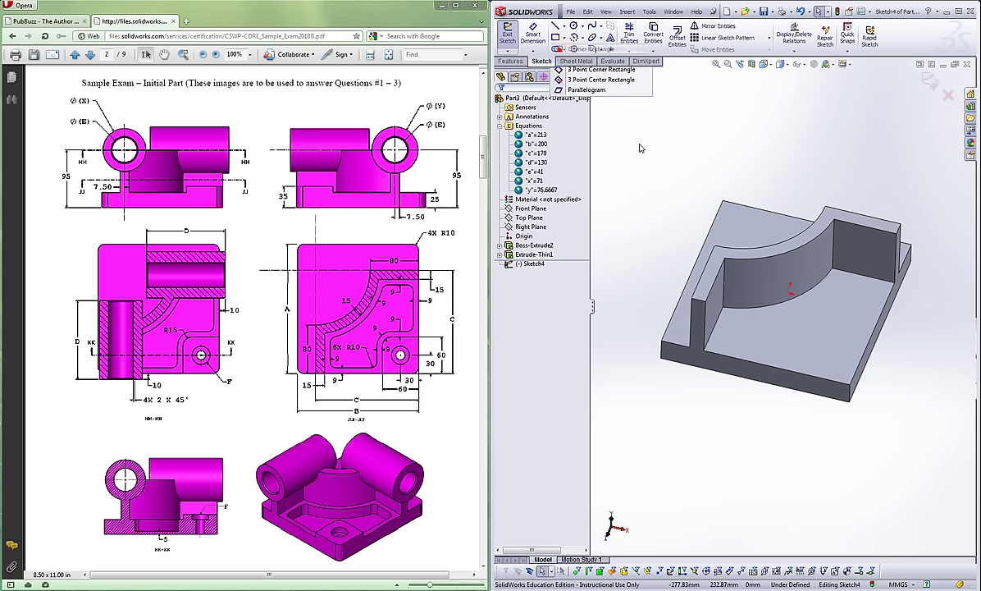
pyautogui.click(851, 392)
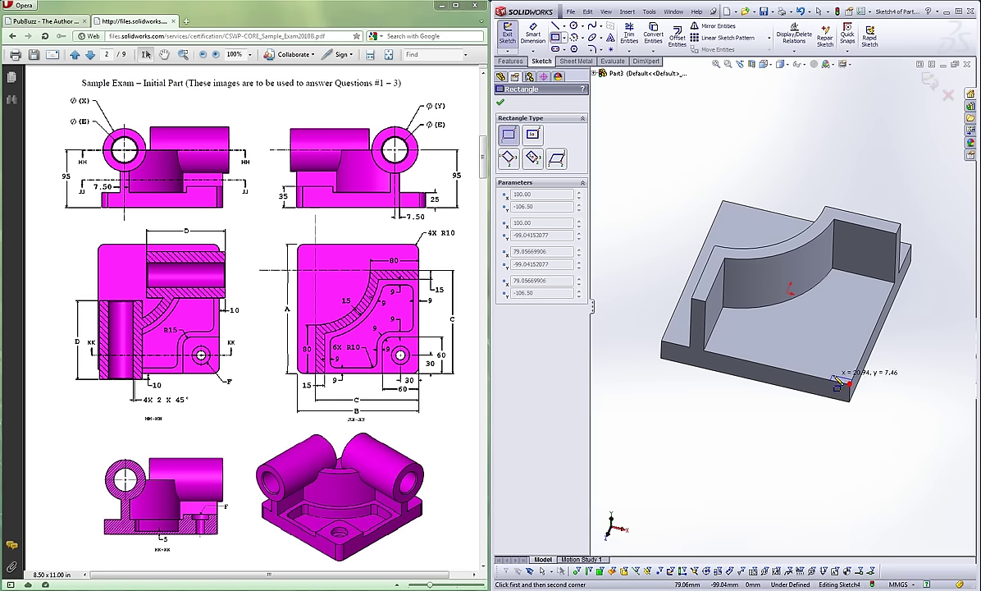
pyautogui.click(814, 345)
# Dimension both rectangle sides to 60 mm, making it a 60 by 60 square
pyautogui.click(532, 33)
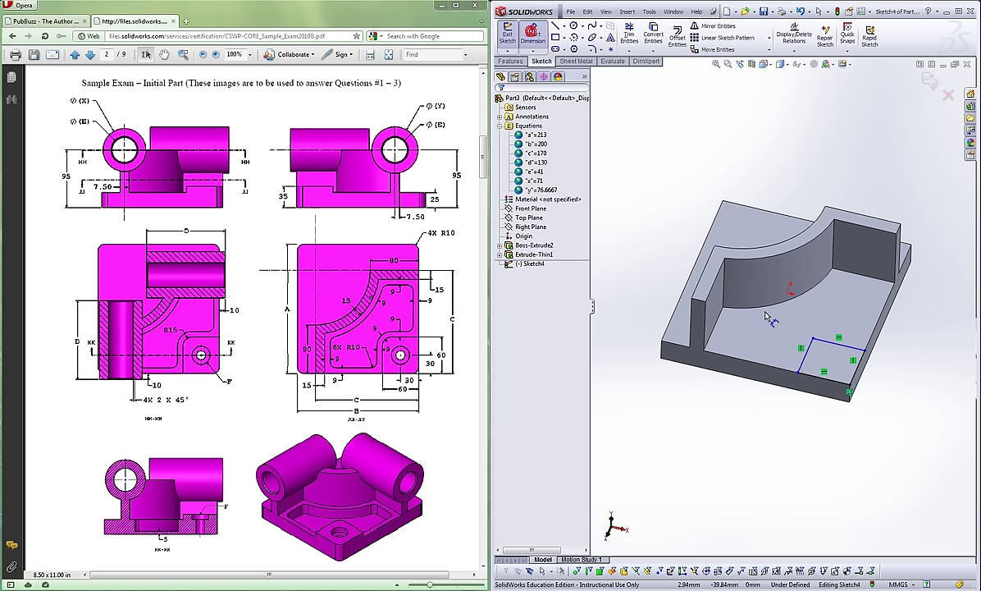
pyautogui.click(816, 383)
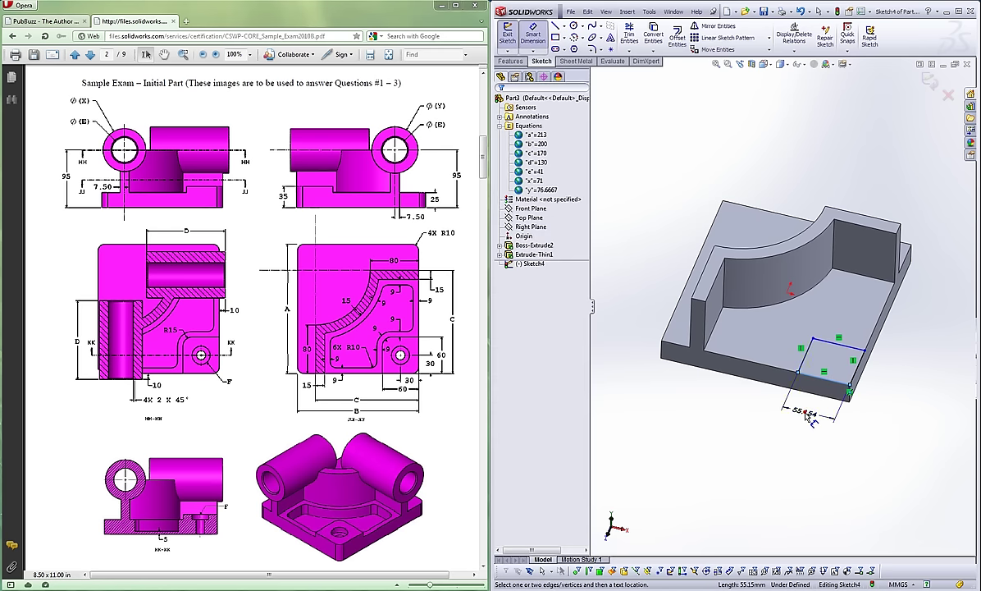
pyautogui.click(767, 390)
pyautogui.write('30')
pyautogui.press('Return')
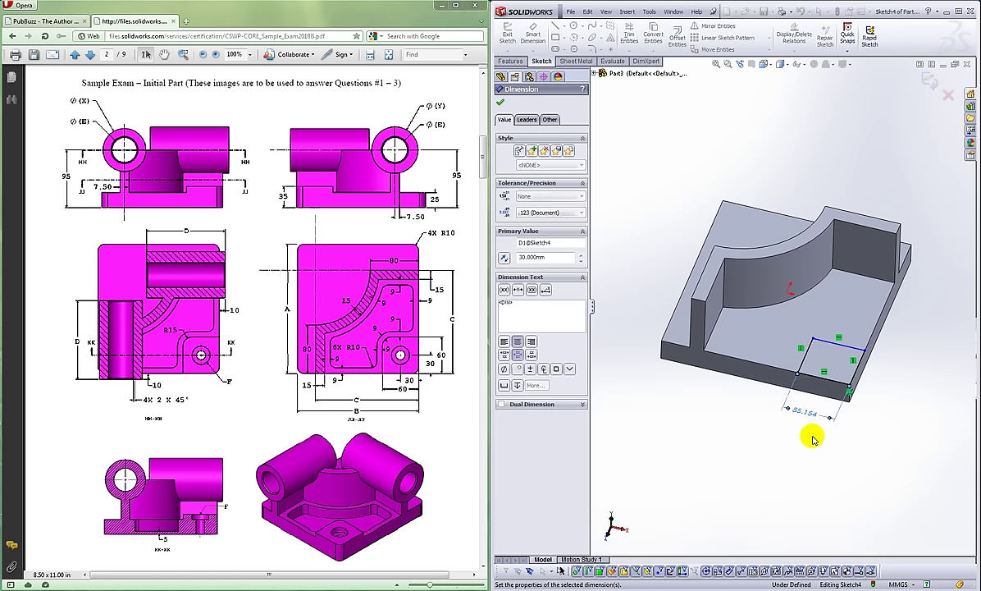
pyautogui.click(858, 370)
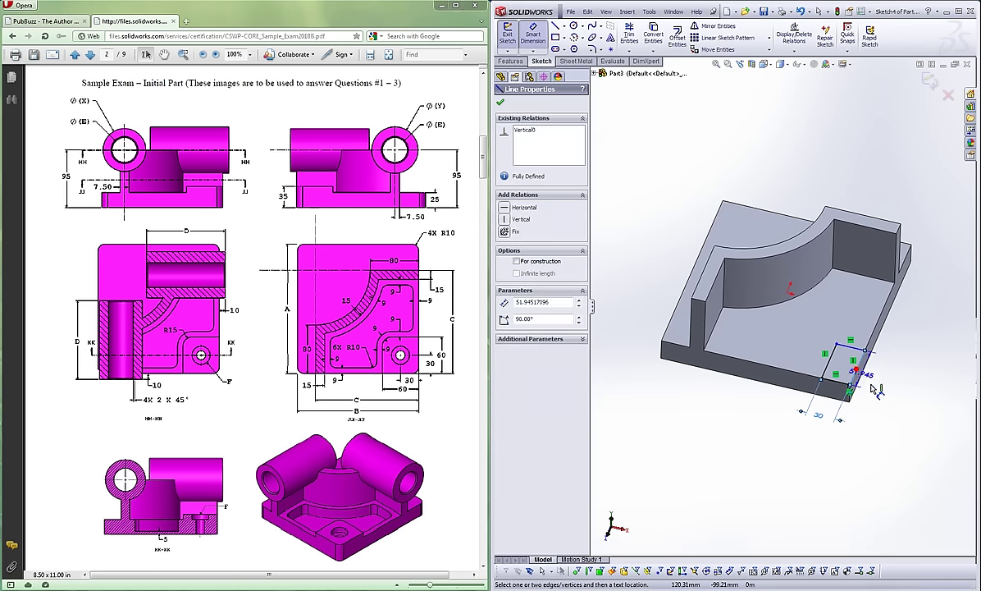
pyautogui.click(882, 374)
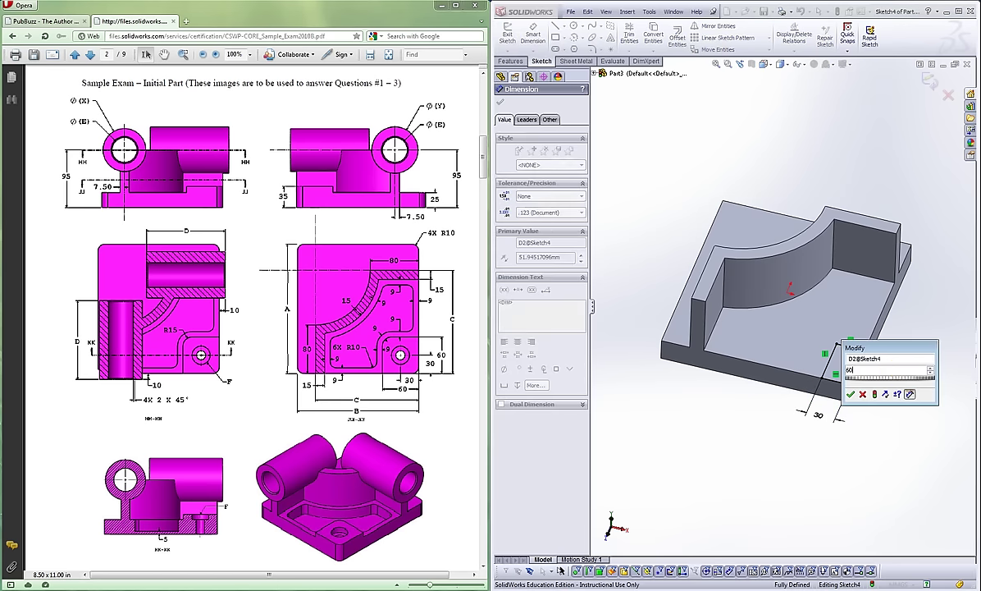
pyautogui.write('60')
pyautogui.press('Return')
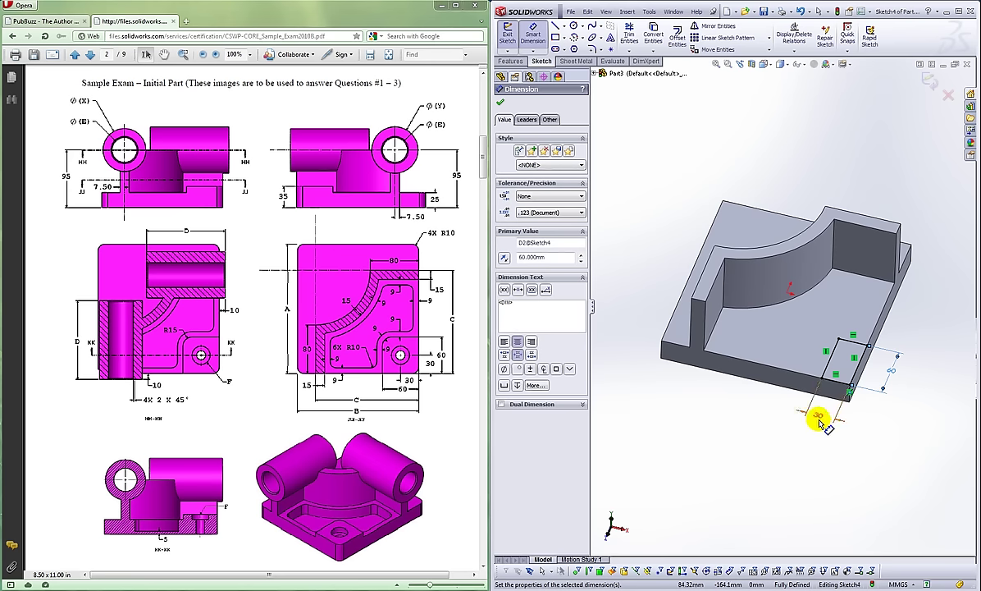
pyautogui.doubleClick(816, 414)
pyautogui.write('60')
pyautogui.press('Return')
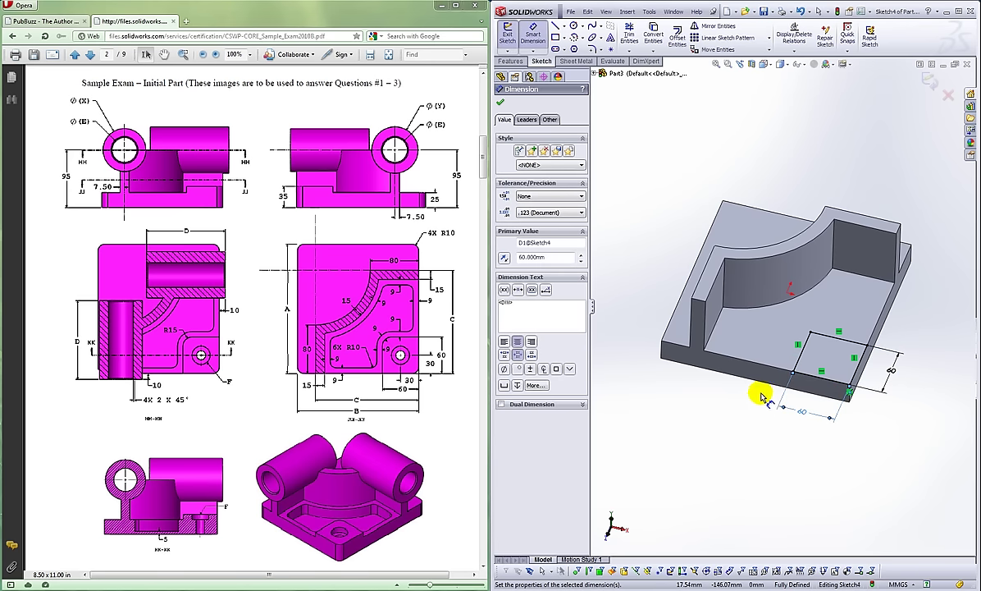
pyautogui.click(399, 353)
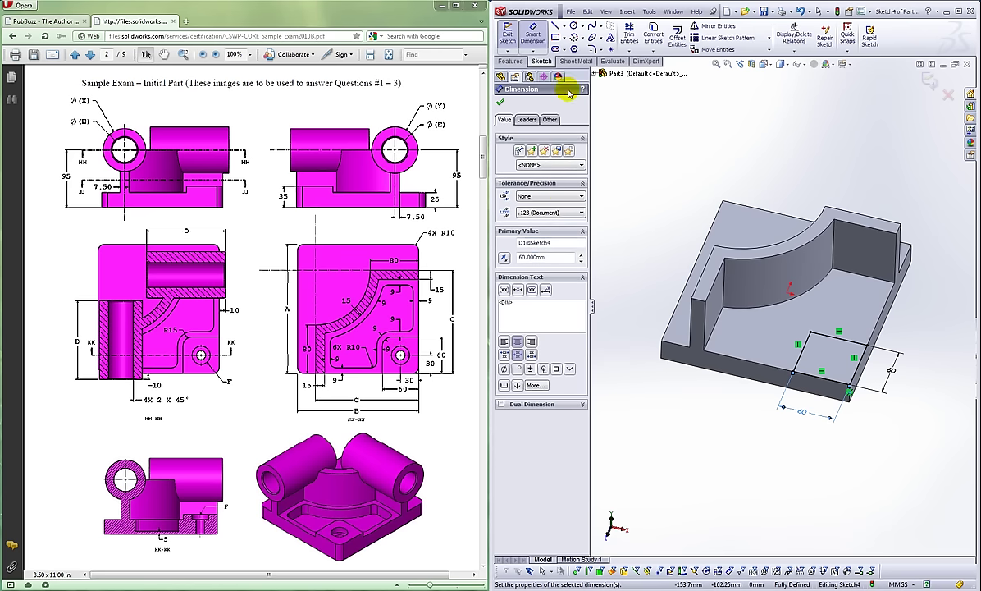
# Round the square's inner corner with an R15 sketch fillet
pyautogui.click(594, 50)
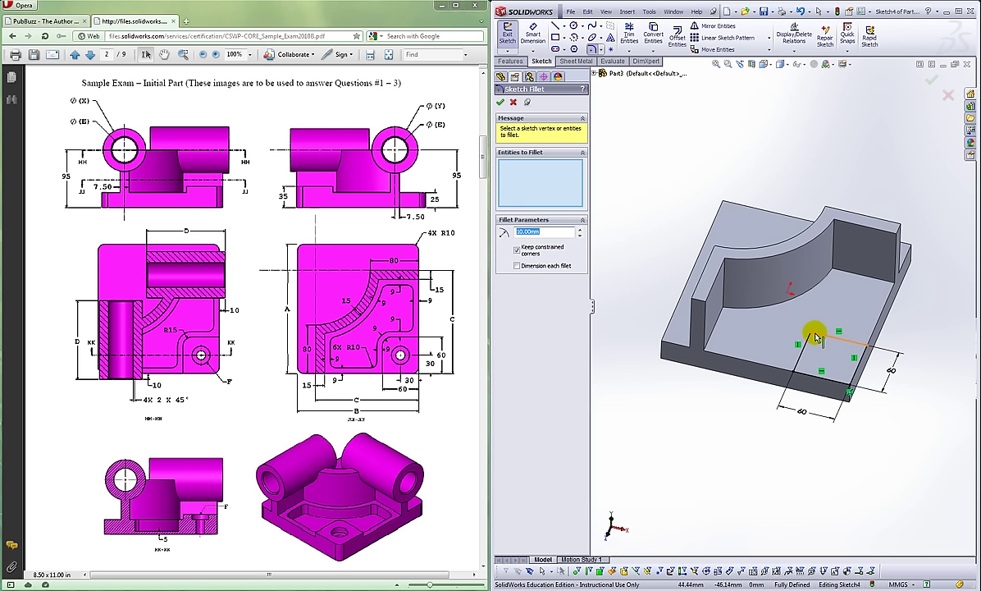
pyautogui.click(821, 339)
pyautogui.click(810, 346)
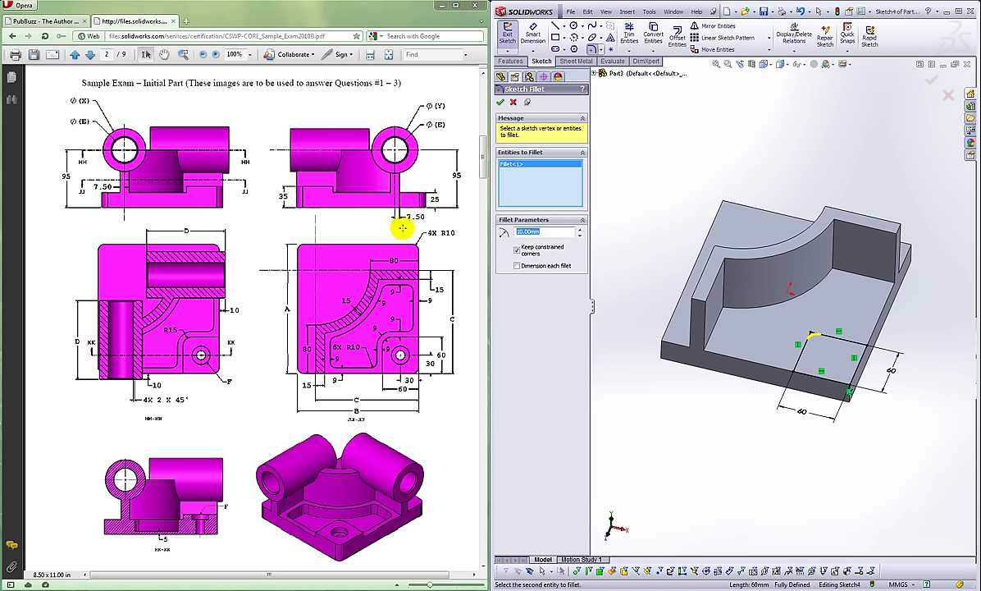
pyautogui.click(688, 206)
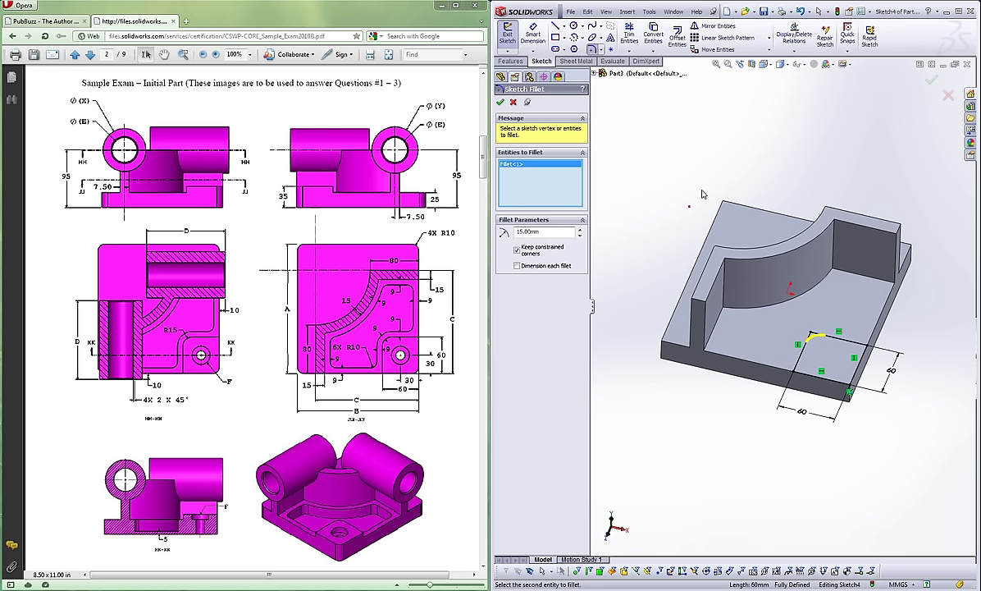
pyautogui.click(501, 102)
pyautogui.moveTo(782, 401); pyautogui.dragTo(631, 235, button='middle')
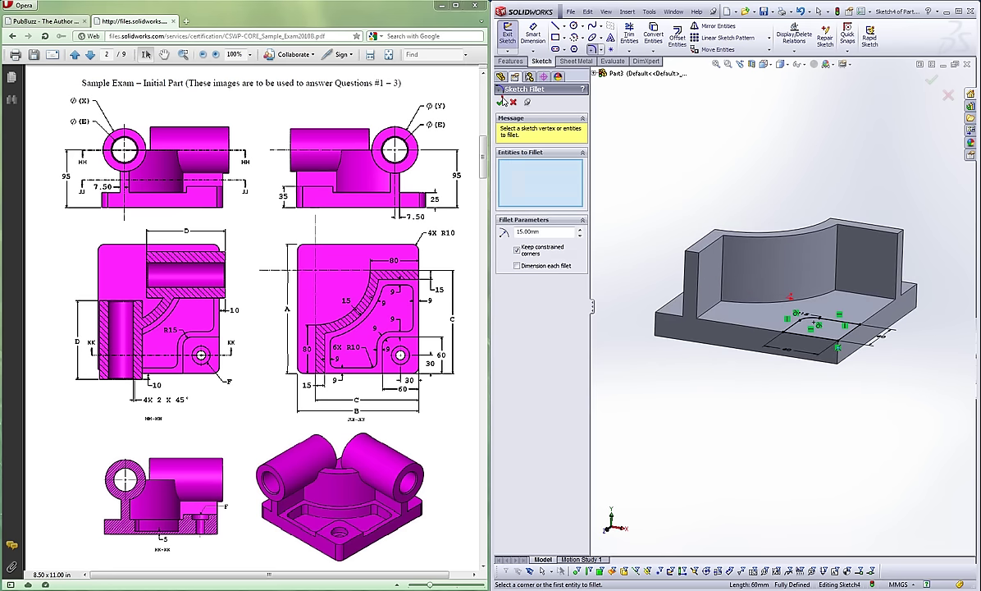
pyautogui.click(501, 102)
pyautogui.click(510, 61)
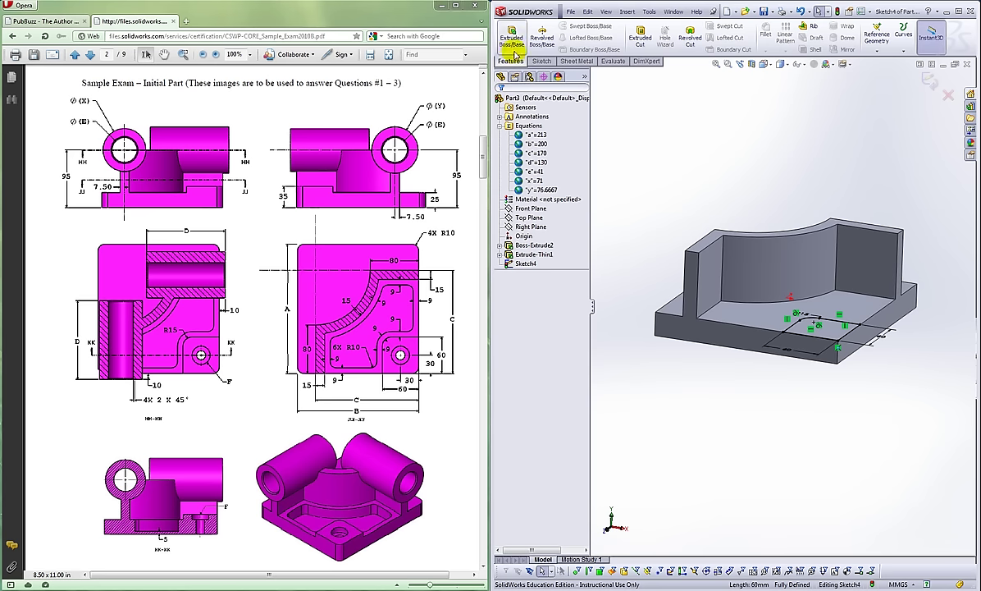
# Extrude the rounded square 35 mm, starting from the plate's bottom face
pyautogui.click(513, 45)
pyautogui.click(566, 131)
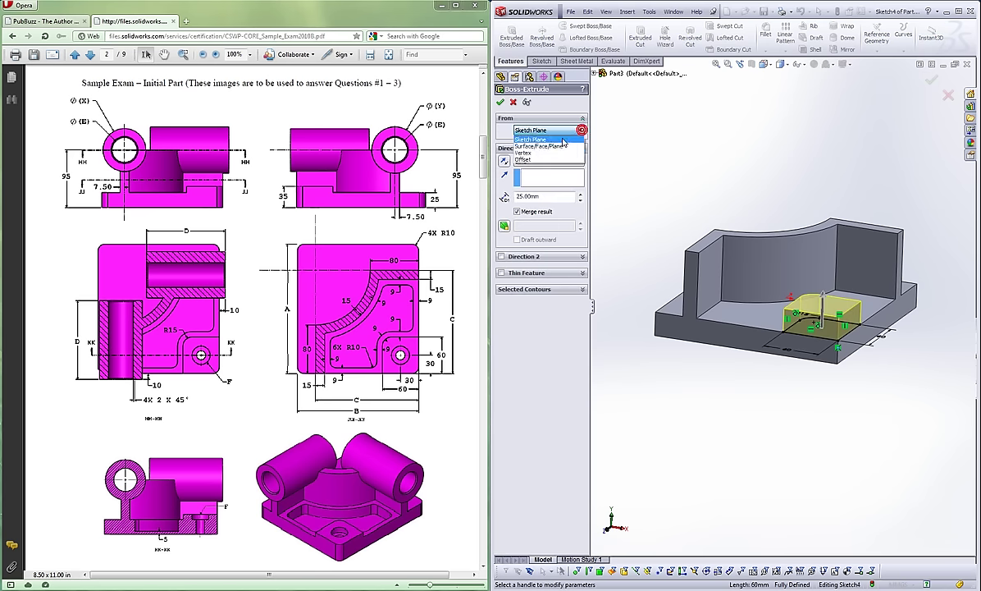
pyautogui.click(562, 145)
pyautogui.moveTo(685, 399); pyautogui.dragTo(653, 379, button='middle')
pyautogui.click(735, 328)
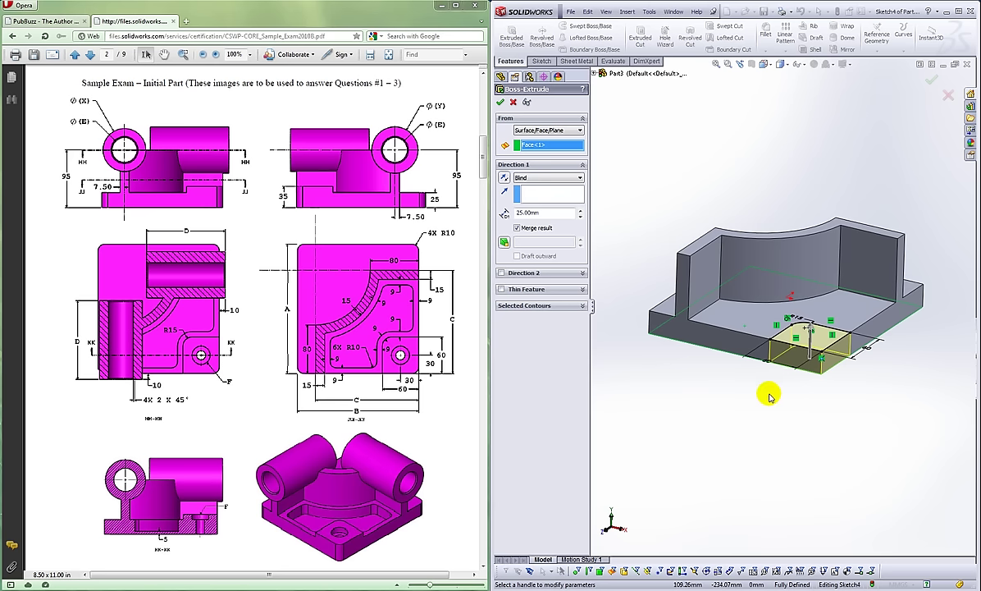
pyautogui.click(146, 271)
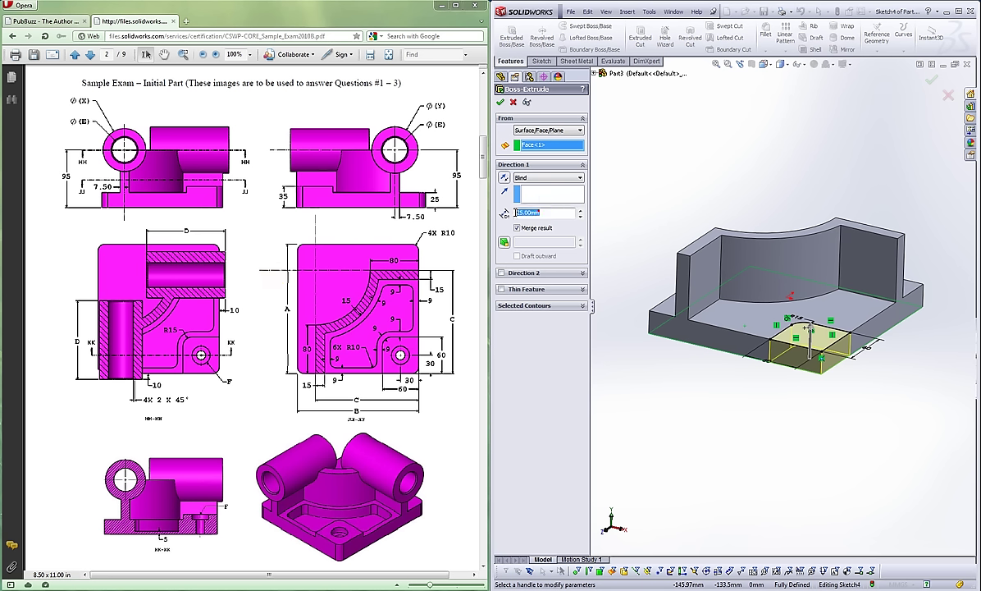
pyautogui.press('Return')
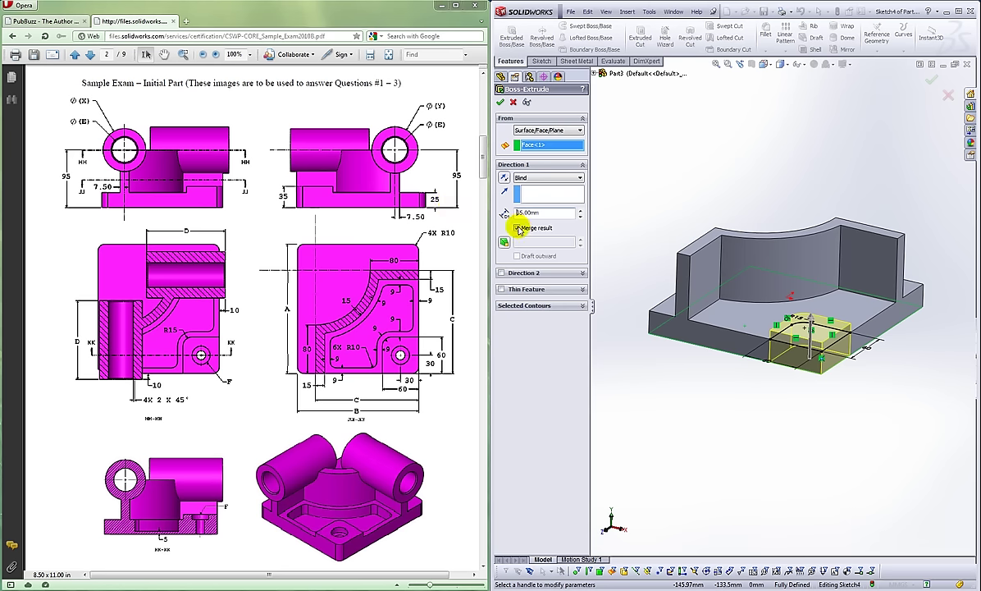
pyautogui.click(502, 102)
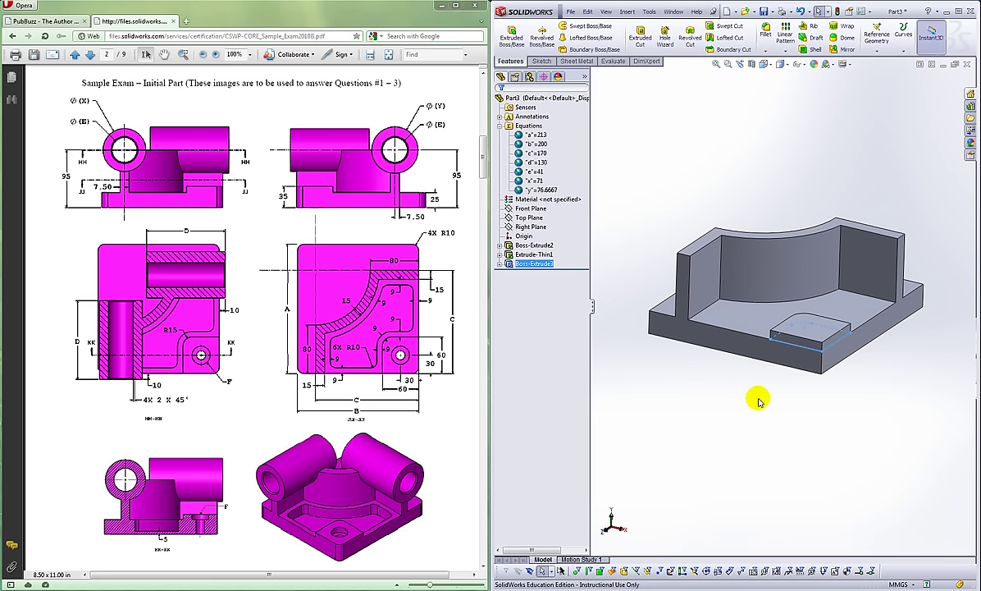
pyautogui.click(759, 401)
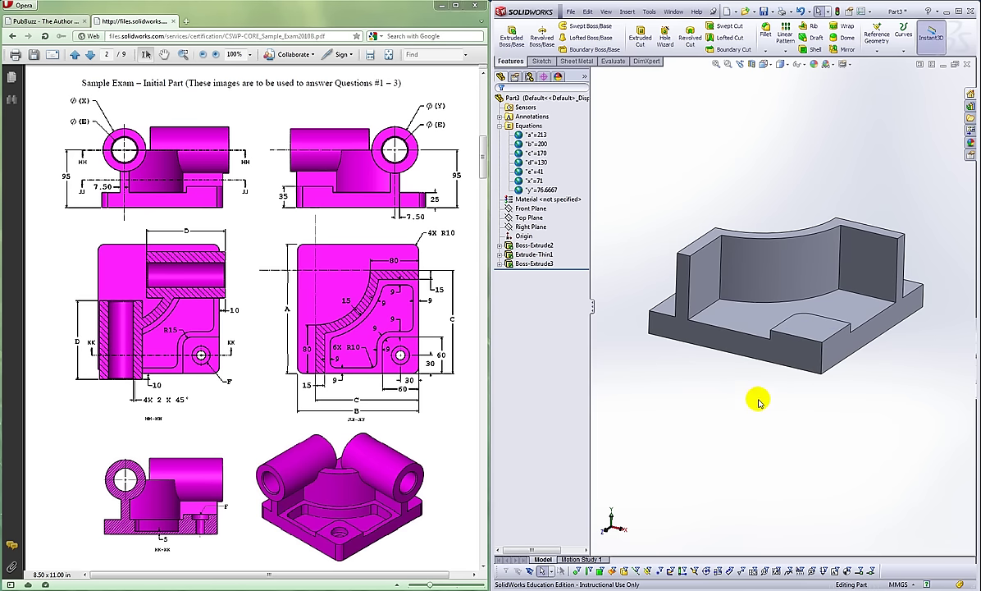
pyautogui.moveTo(791, 408); pyautogui.dragTo(792, 447, button='middle')
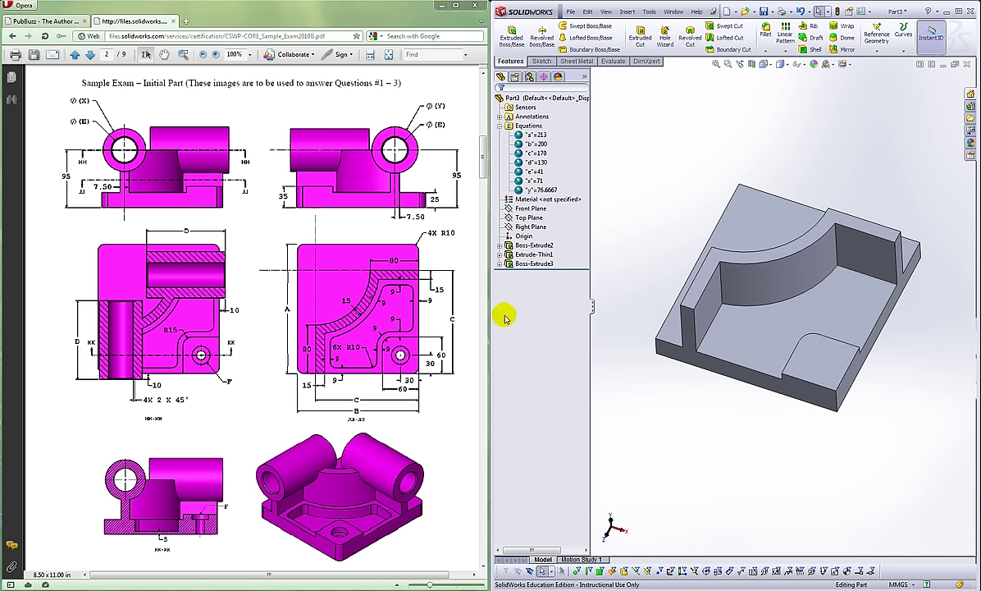
# Start a new sketch on the pocket floor face
pyautogui.click(543, 62)
pyautogui.click(507, 32)
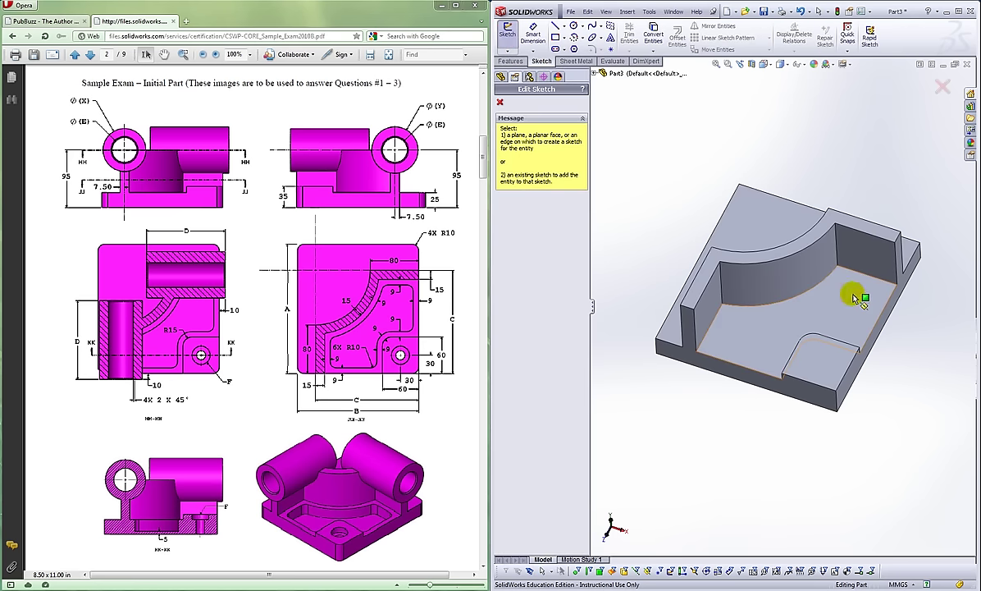
pyautogui.click(854, 299)
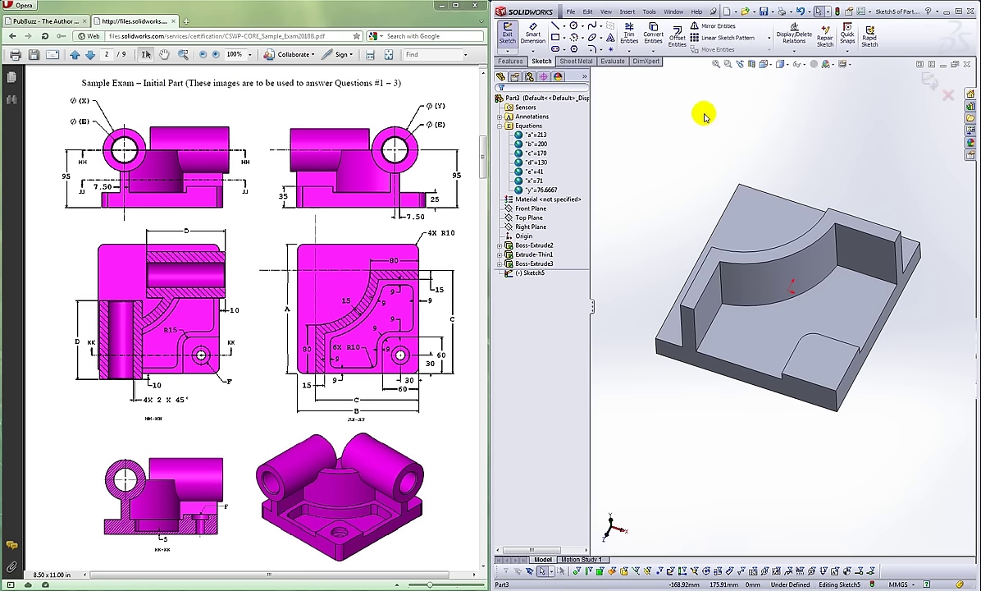
# Offset the face outline 9 mm inward to make the fully defined pocket outline
pyautogui.click(679, 40)
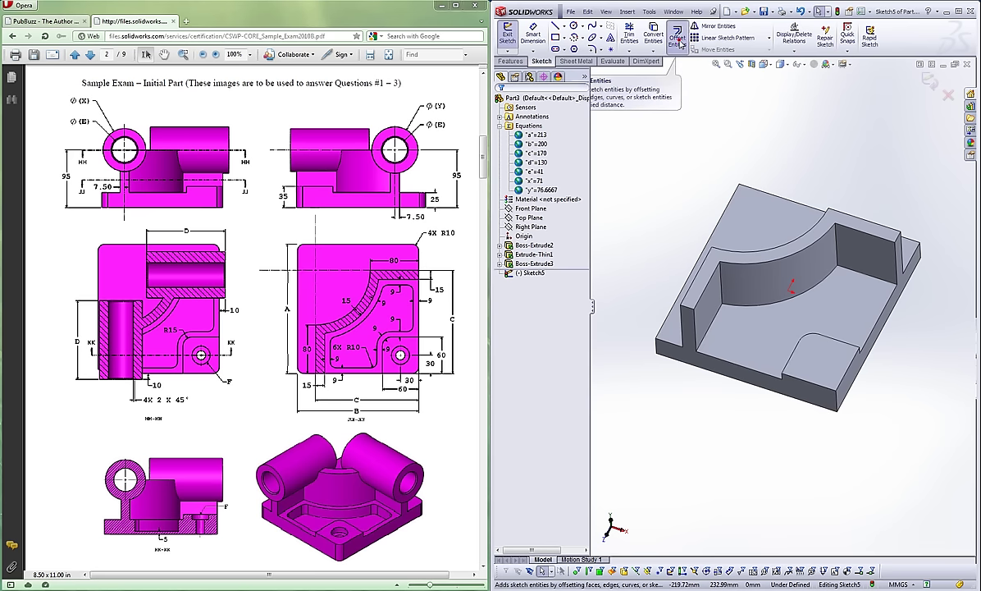
pyautogui.click(759, 343)
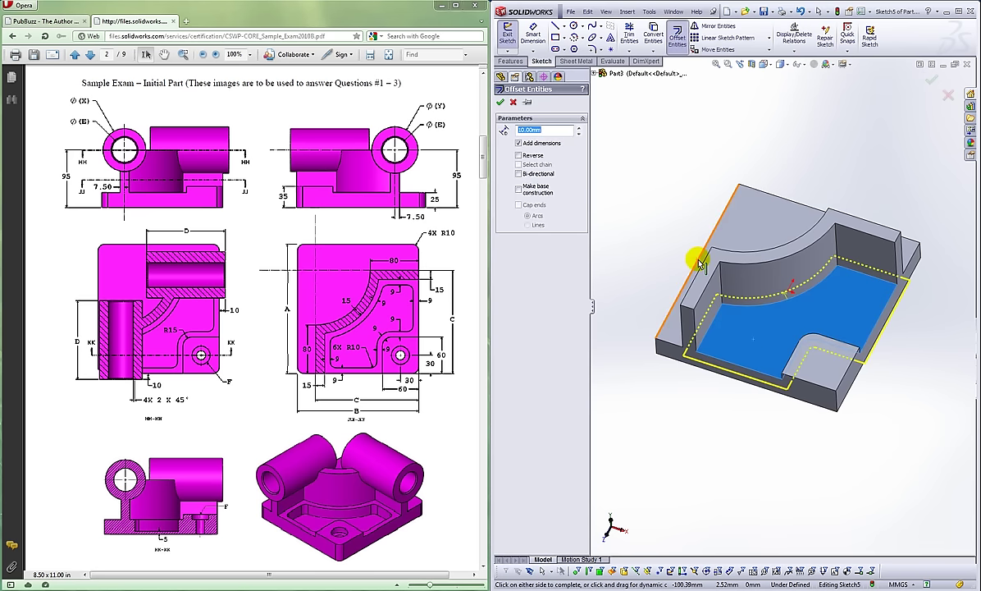
pyautogui.click(518, 156)
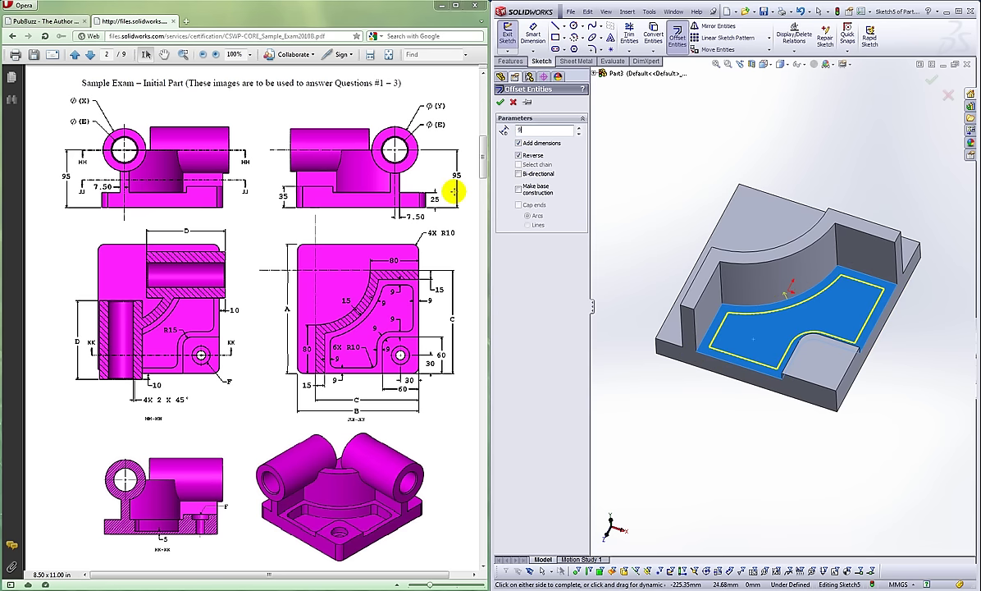
pyautogui.click(499, 102)
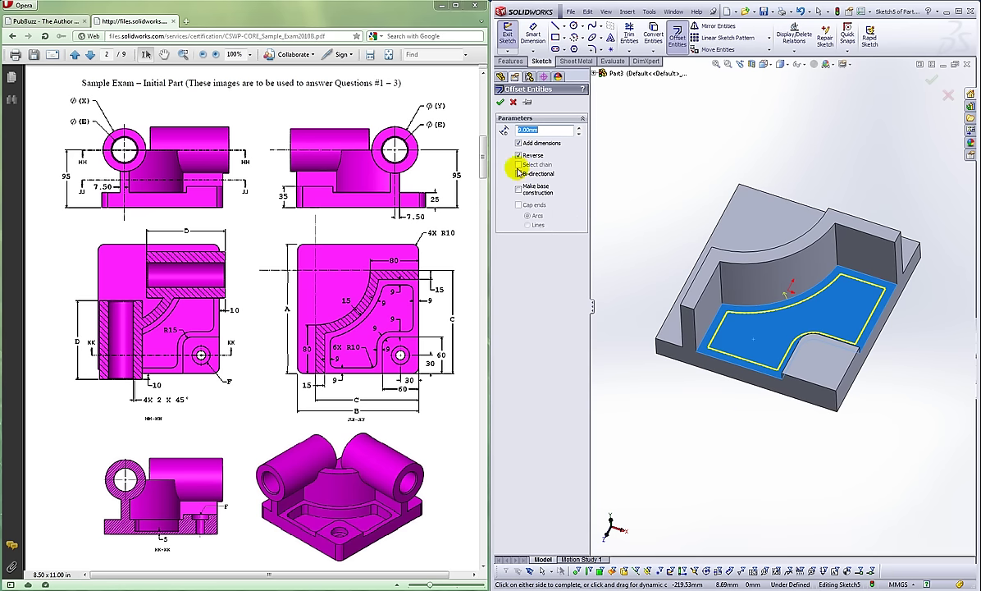
pyautogui.click(500, 102)
pyautogui.moveTo(760, 464)
pyautogui.mouseDown(button='middle')
pyautogui.moveTo(778, 431)
pyautogui.moveTo(769, 406)
pyautogui.moveTo(712, 391)
pyautogui.mouseUp(button='middle')
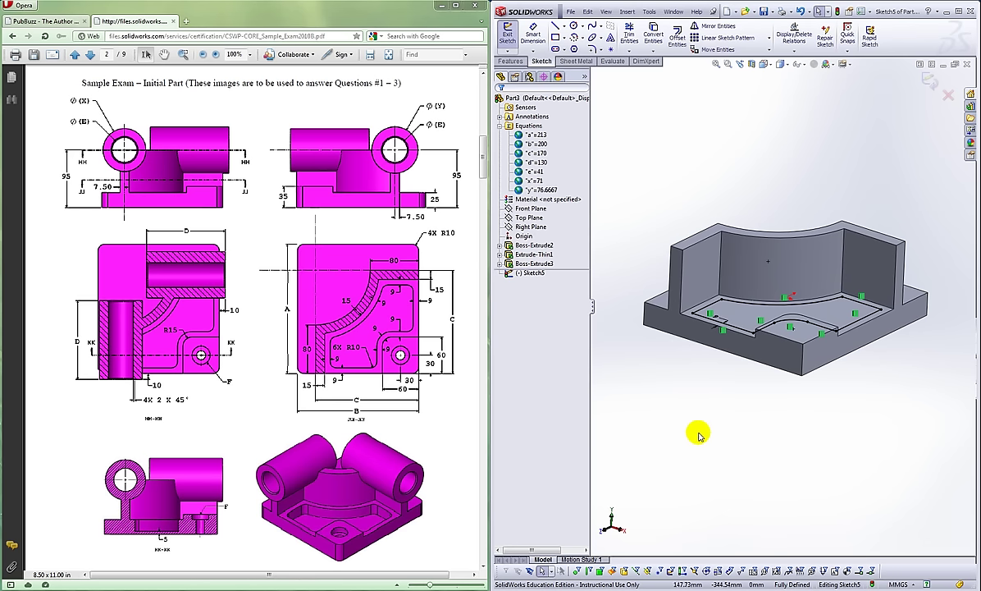
# Extrude-cut the pocket sketch using Offset From Surface, 5 mm from the bottom face
pyautogui.click(510, 60)
pyautogui.click(642, 37)
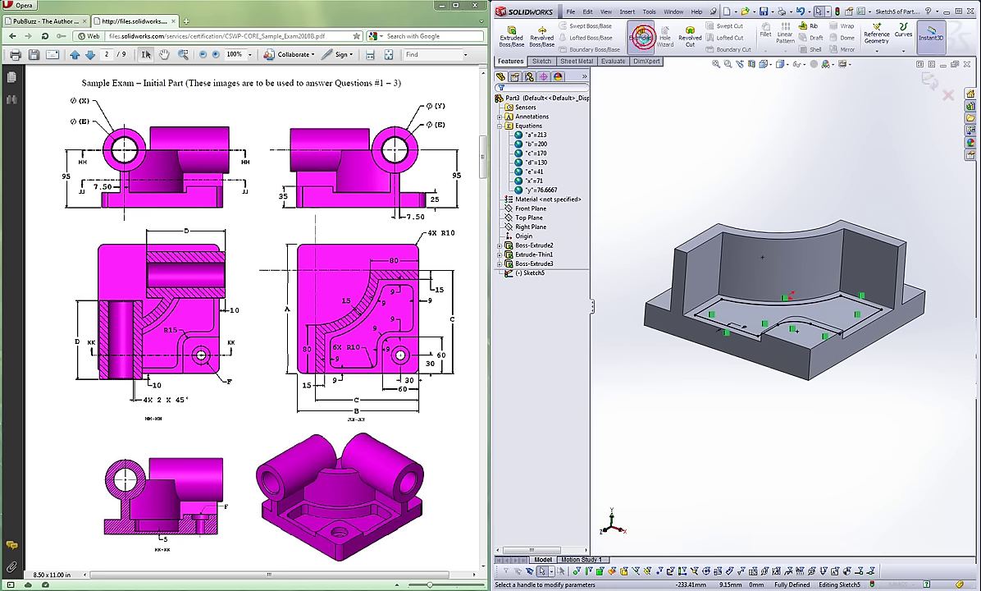
pyautogui.moveTo(731, 366); pyautogui.dragTo(648, 262, button='middle')
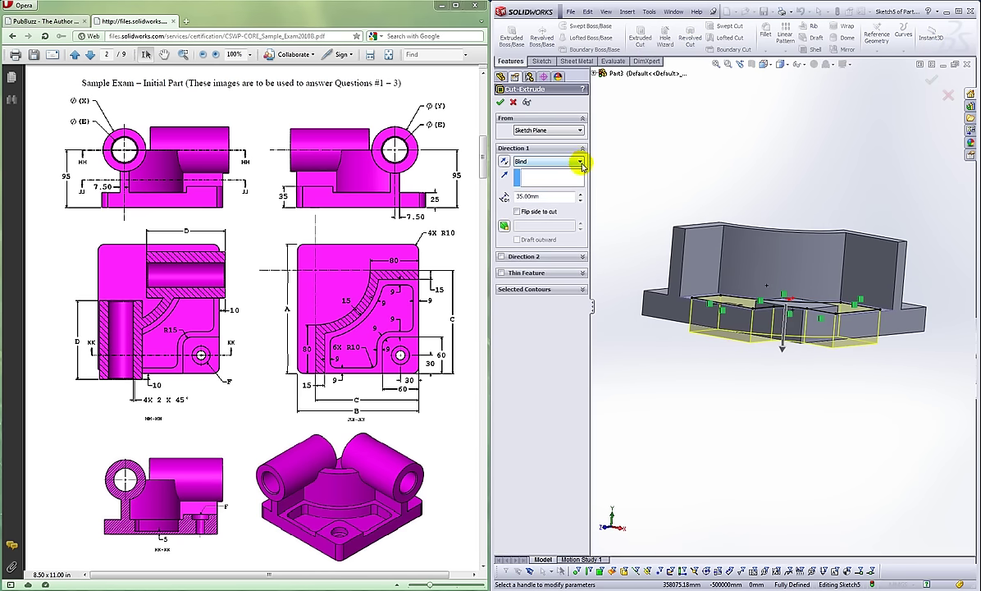
pyautogui.click(580, 162)
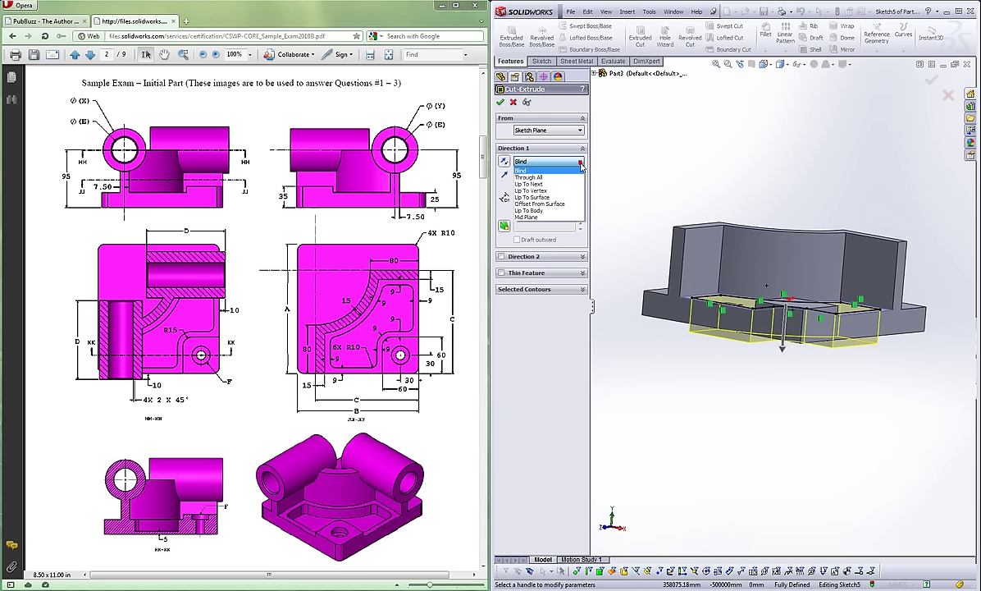
pyautogui.click(551, 203)
pyautogui.moveTo(777, 509); pyautogui.dragTo(771, 467, button='middle')
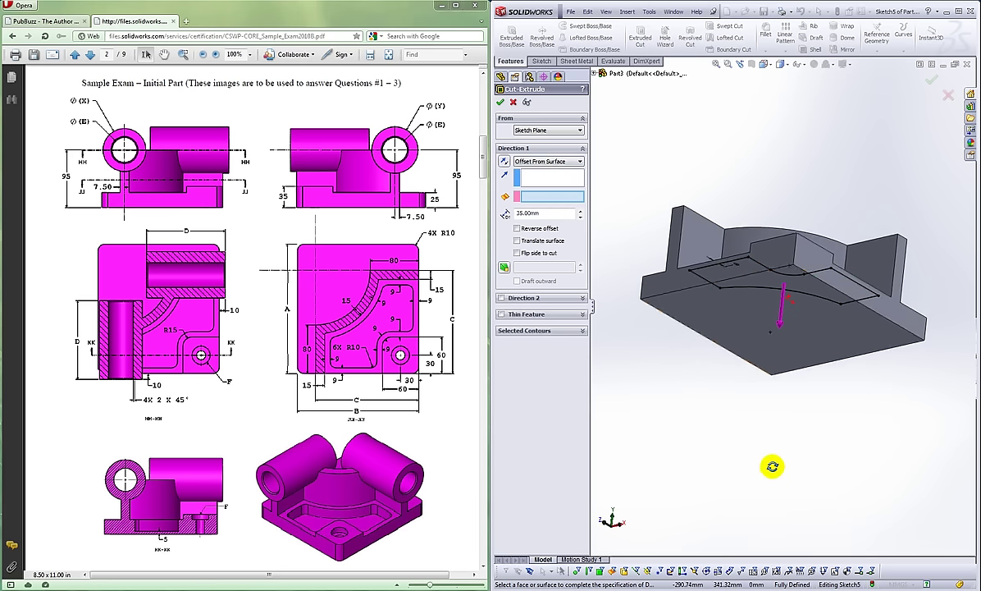
pyautogui.click(671, 309)
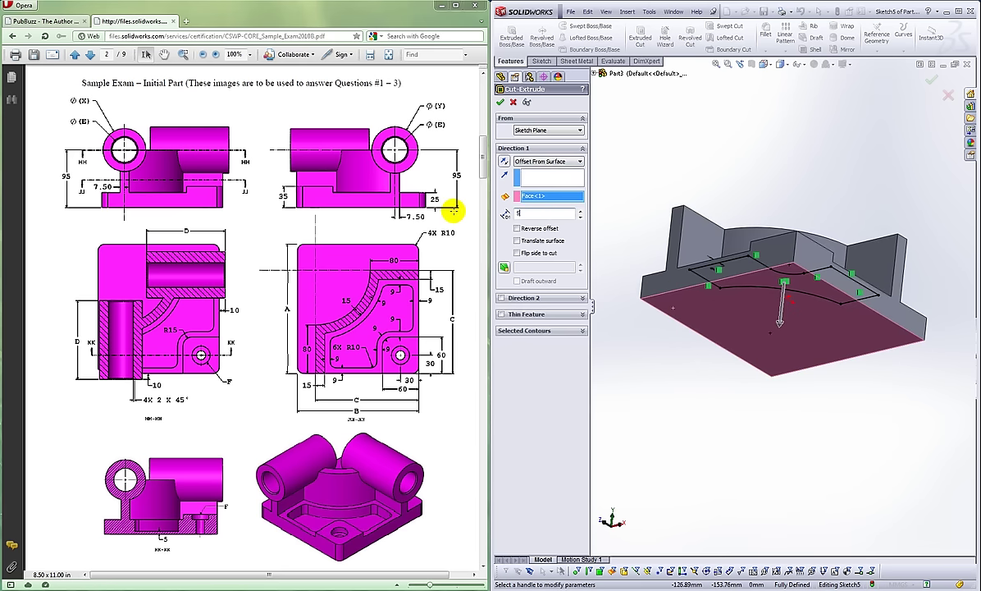
pyautogui.moveTo(696, 390); pyautogui.dragTo(725, 460, button='middle')
pyautogui.click(502, 104)
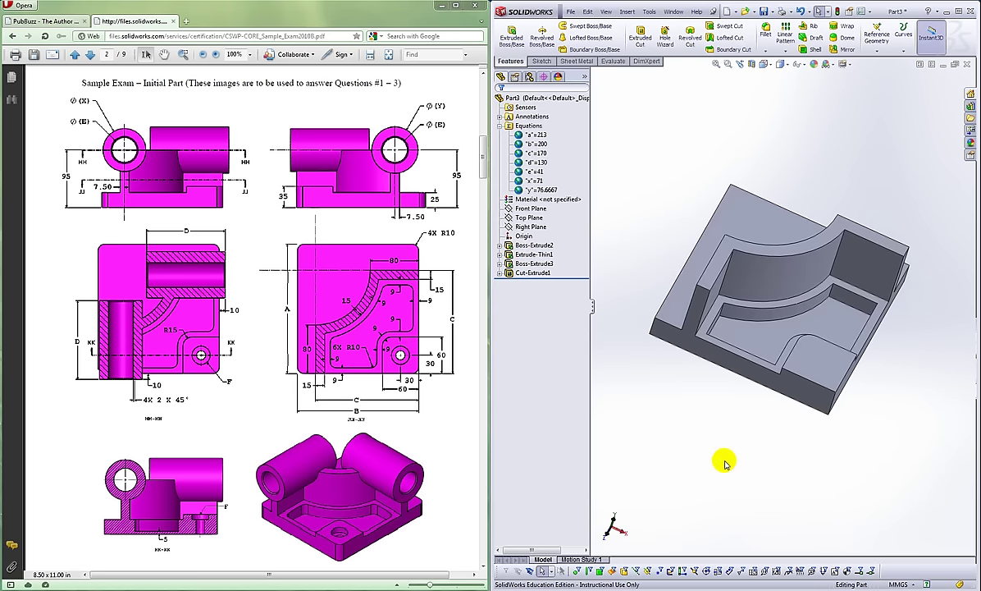
pyautogui.moveTo(373, 336)
pyautogui.mouseDown()
pyautogui.moveTo(328, 324)
pyautogui.moveTo(305, 368)
pyautogui.moveTo(394, 328)
pyautogui.mouseUp()
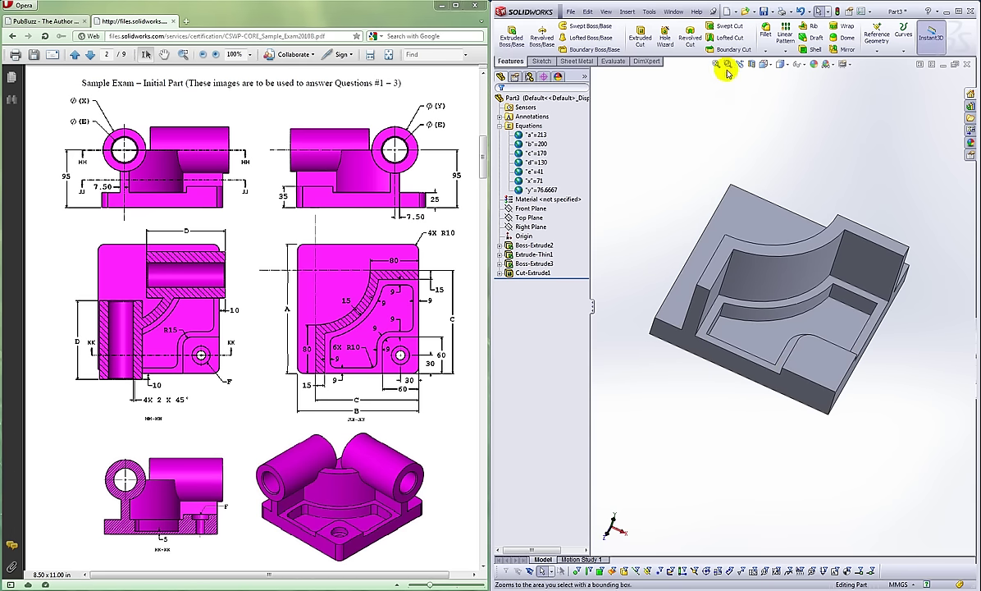
# Fillet the seven inside pocket corner edges with a 10 mm constant radius
pyautogui.click(829, 299)
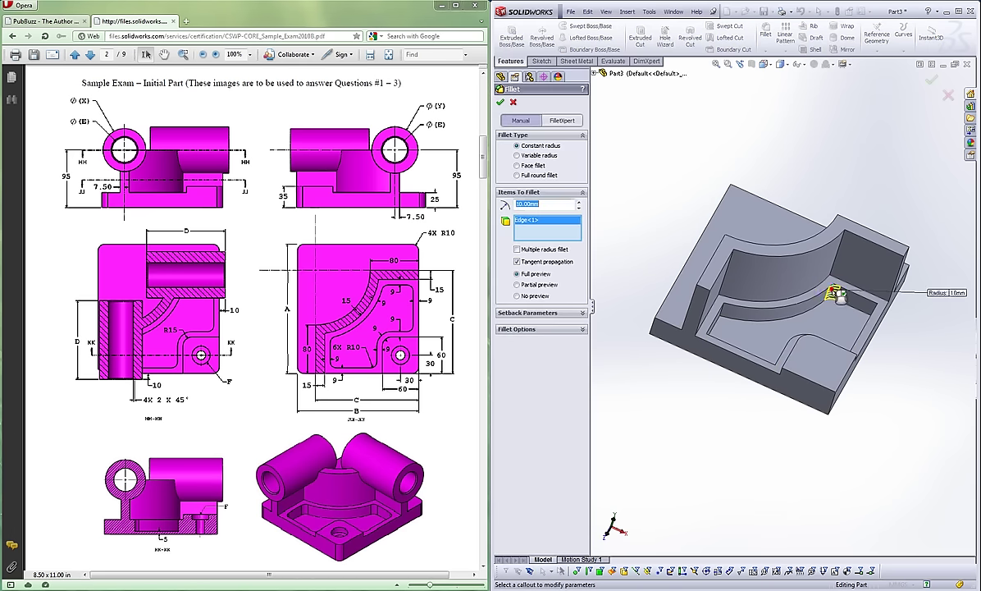
pyautogui.click(724, 314)
pyautogui.moveTo(775, 331); pyautogui.dragTo(703, 358, button='middle')
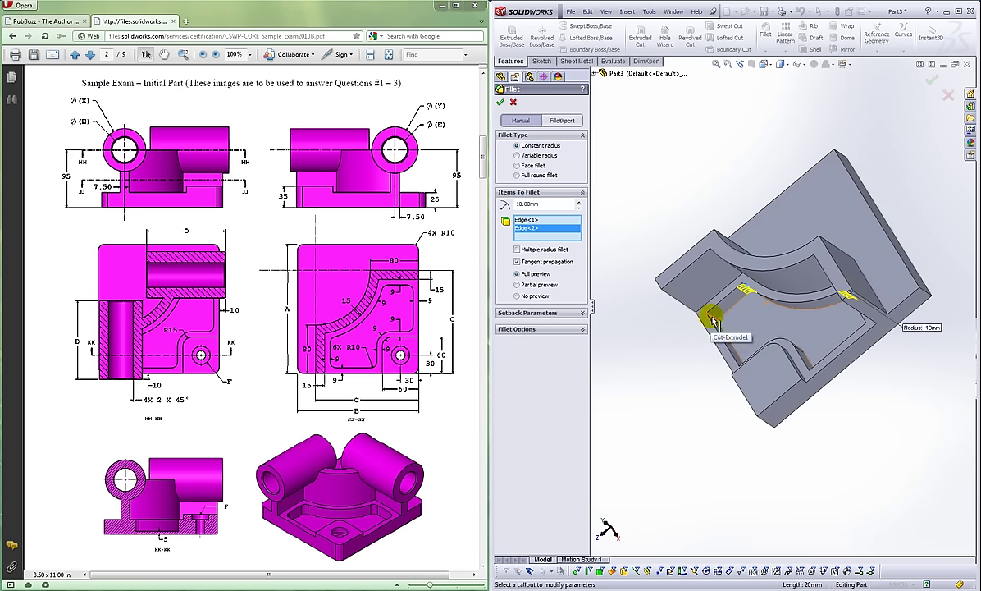
pyautogui.click(712, 319)
pyautogui.click(871, 328)
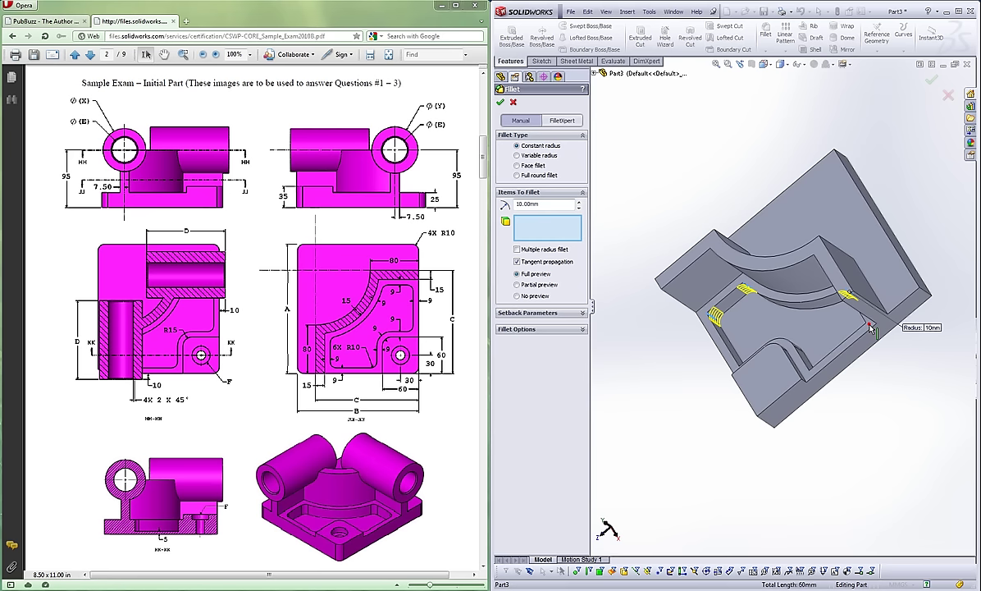
pyautogui.click(810, 375)
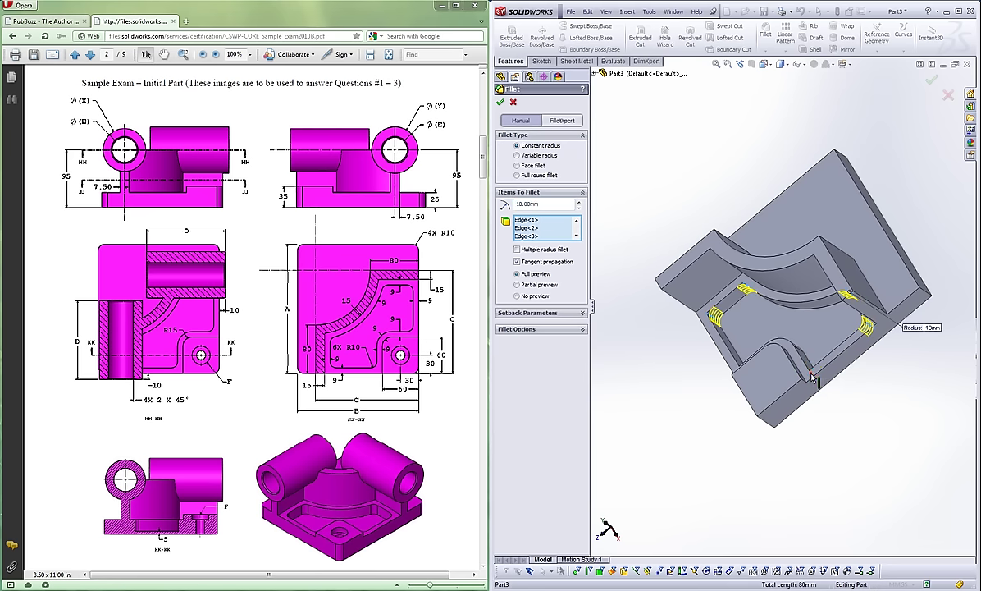
pyautogui.click(812, 377)
pyautogui.moveTo(681, 328); pyautogui.dragTo(744, 375, button='middle')
pyautogui.click(726, 349)
pyautogui.moveTo(718, 406); pyautogui.dragTo(611, 227, button='middle')
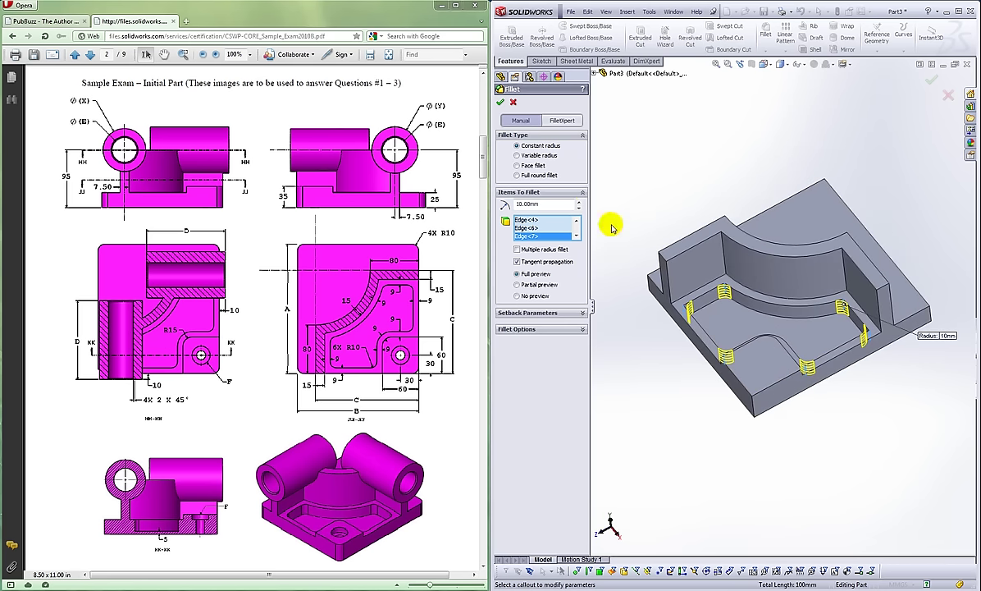
pyautogui.click(500, 102)
pyautogui.moveTo(843, 501); pyautogui.dragTo(827, 447, button='middle')
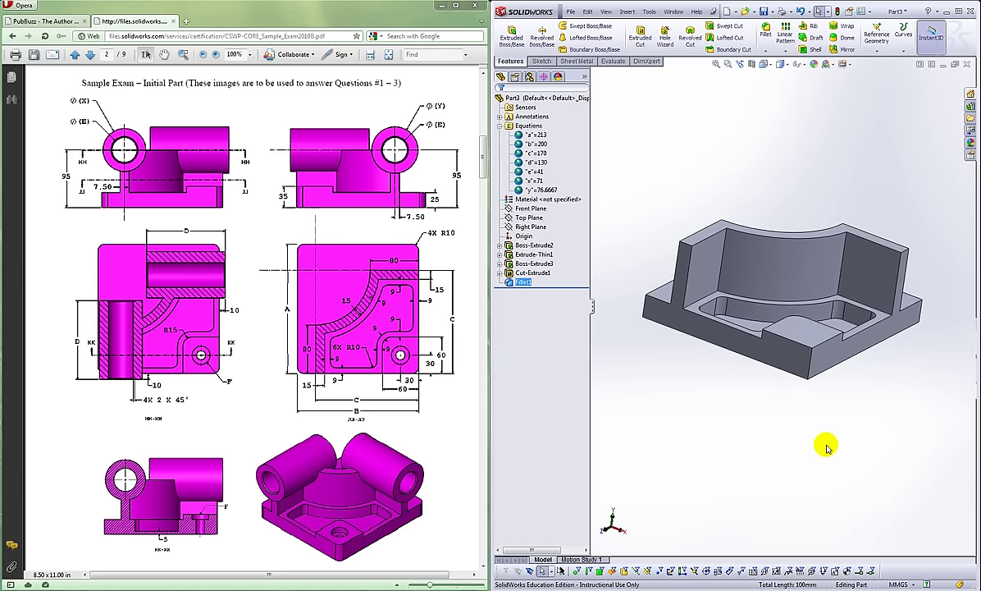
# Switch to trimetric view with Ctrl+7 and launch Hole Wizard from the Features tools
pyautogui.hotkey('ctrl', '7')
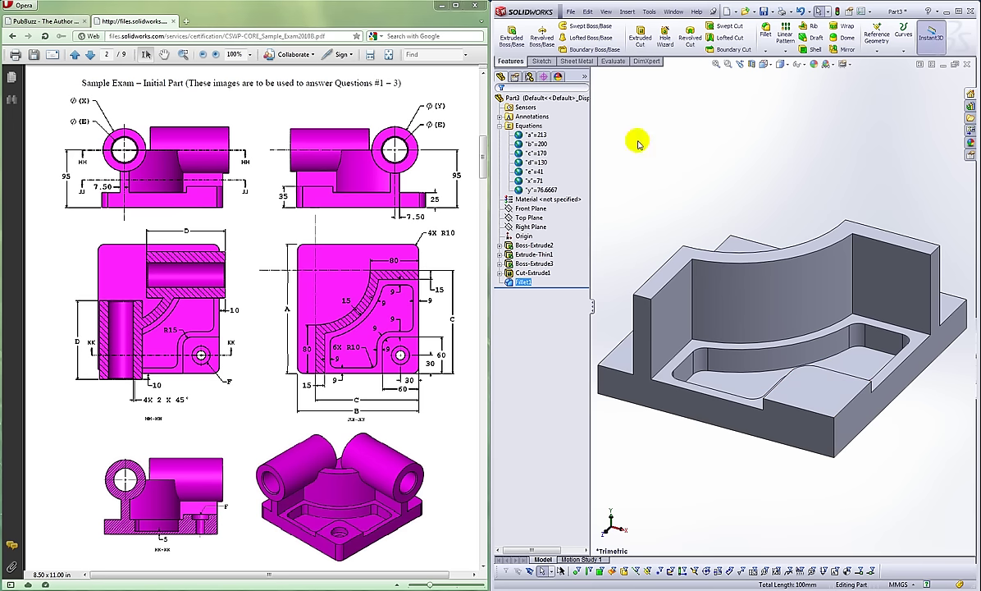
pyautogui.click(542, 63)
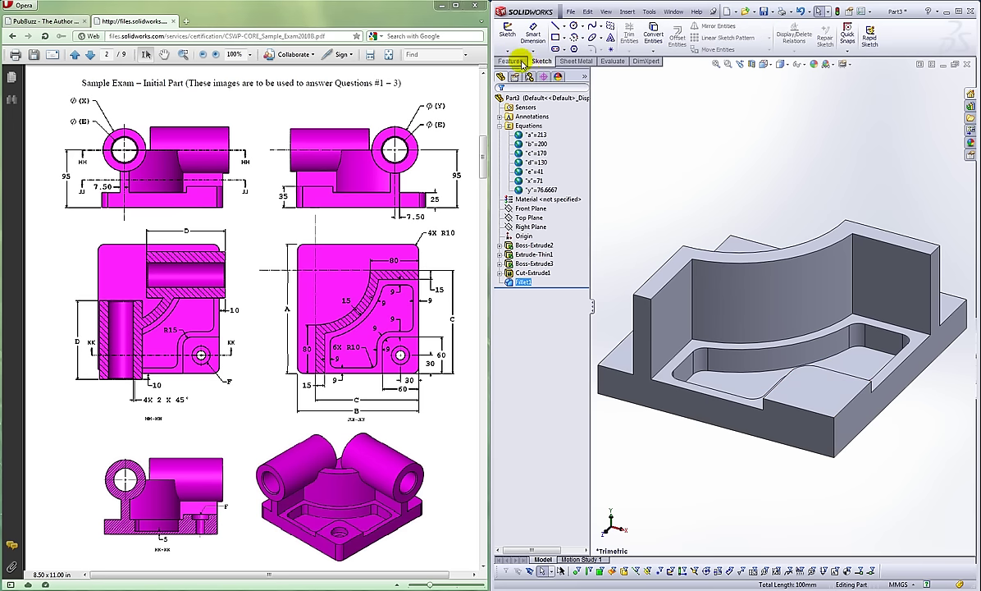
pyautogui.click(510, 61)
pyautogui.click(664, 36)
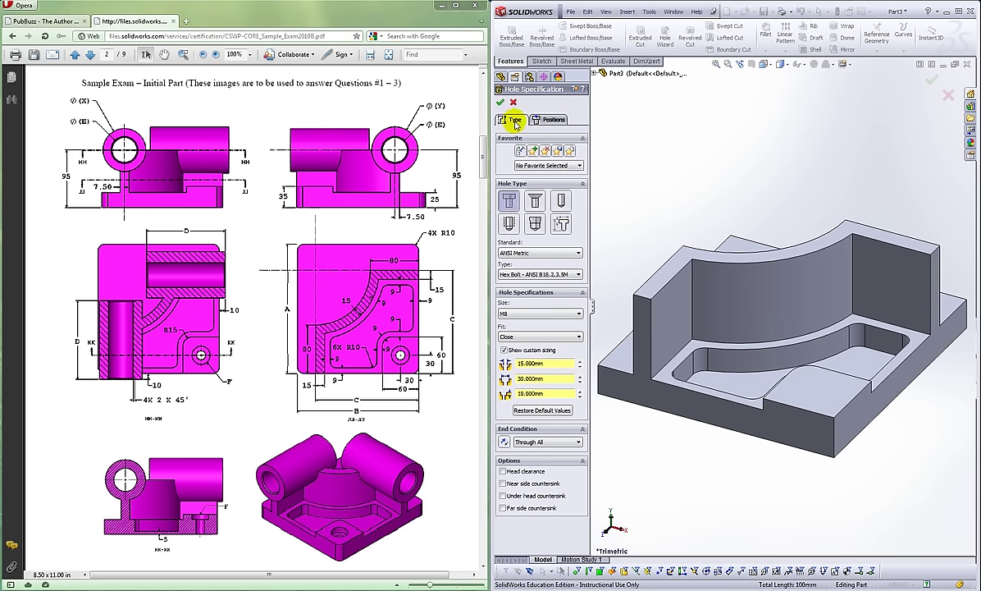
# Make the hole an M8 Close-fit counterbore with Show custom sizing unchecked
pyautogui.click(510, 202)
pyautogui.moveTo(484, 158); pyautogui.dragTo(481, 215)
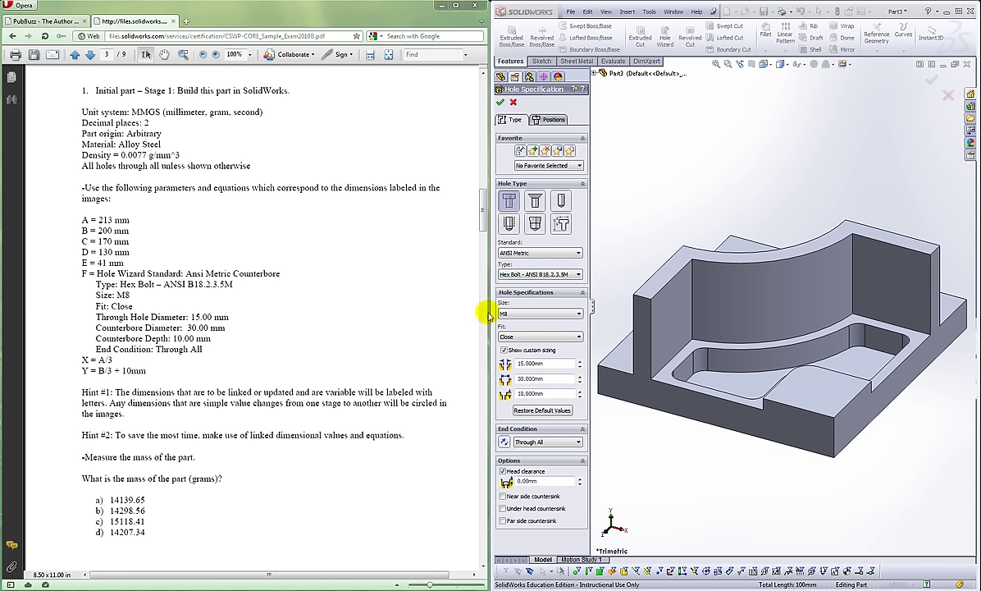
pyautogui.click(536, 314)
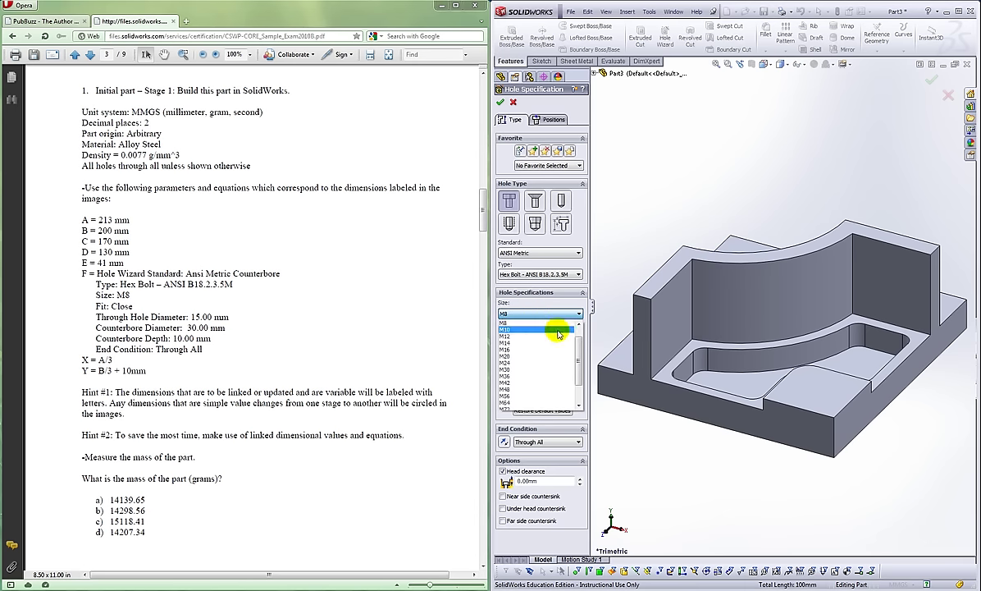
pyautogui.click(579, 349)
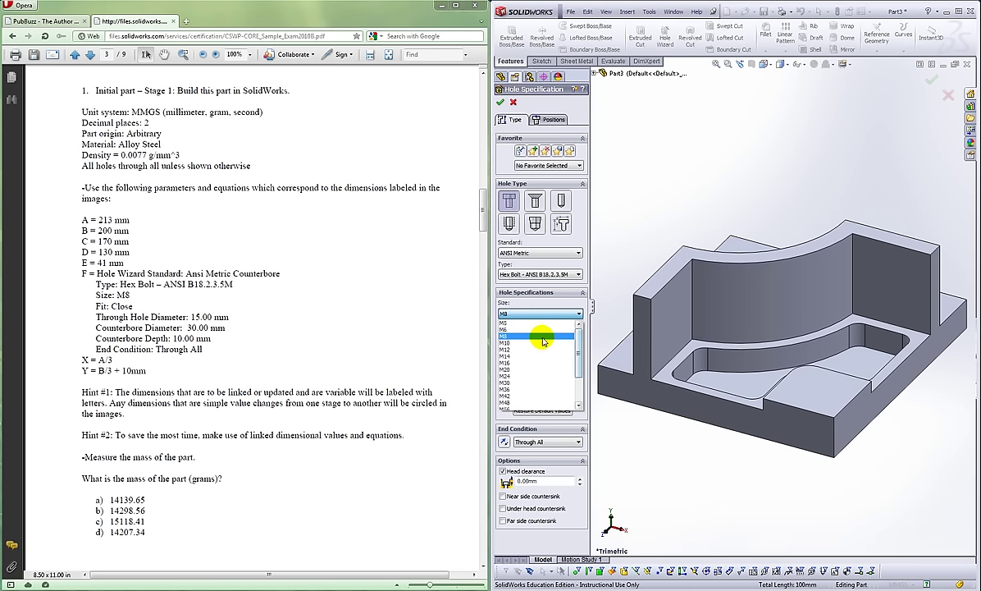
pyautogui.click(559, 337)
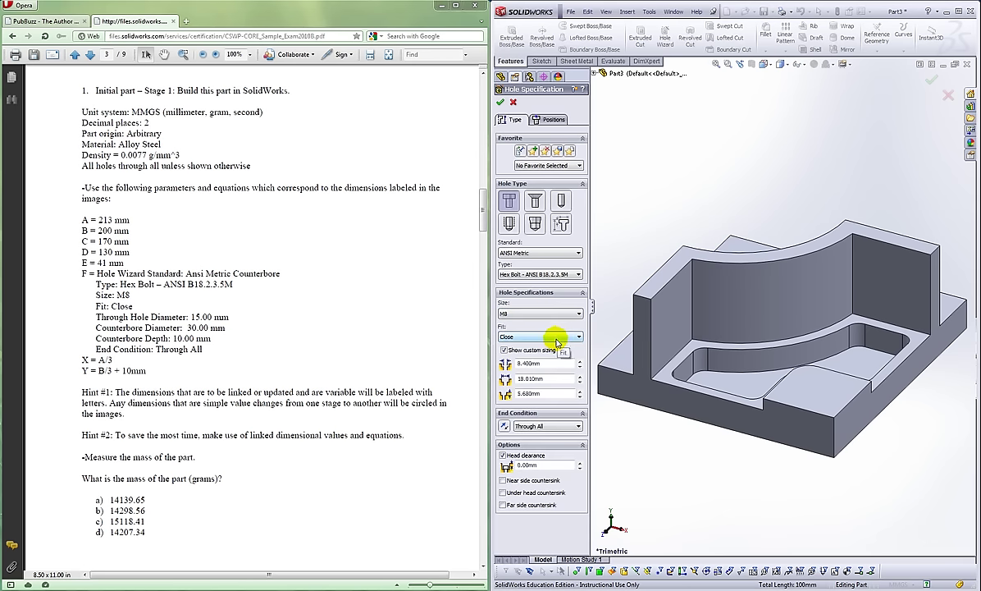
pyautogui.click(505, 351)
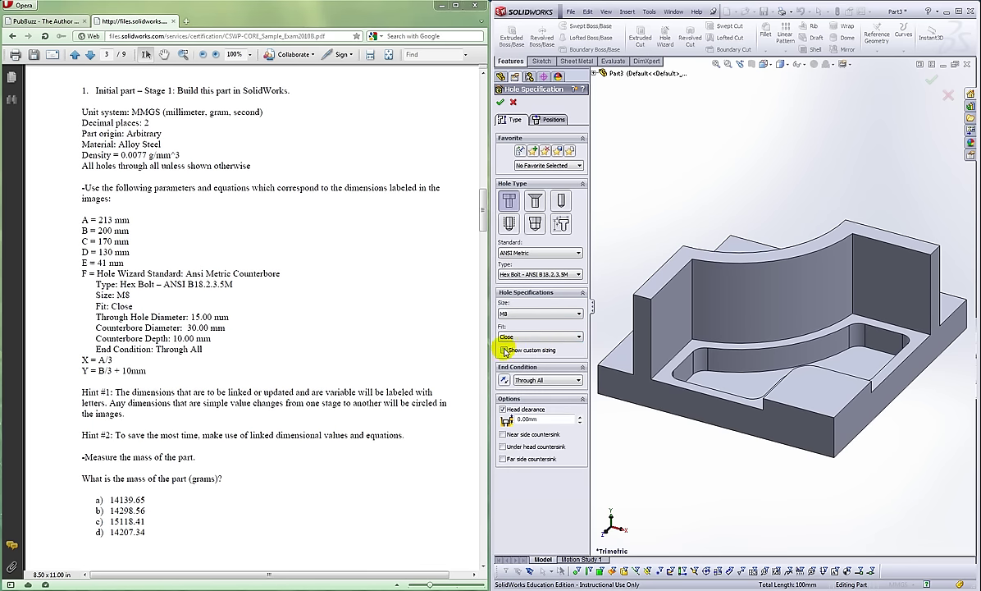